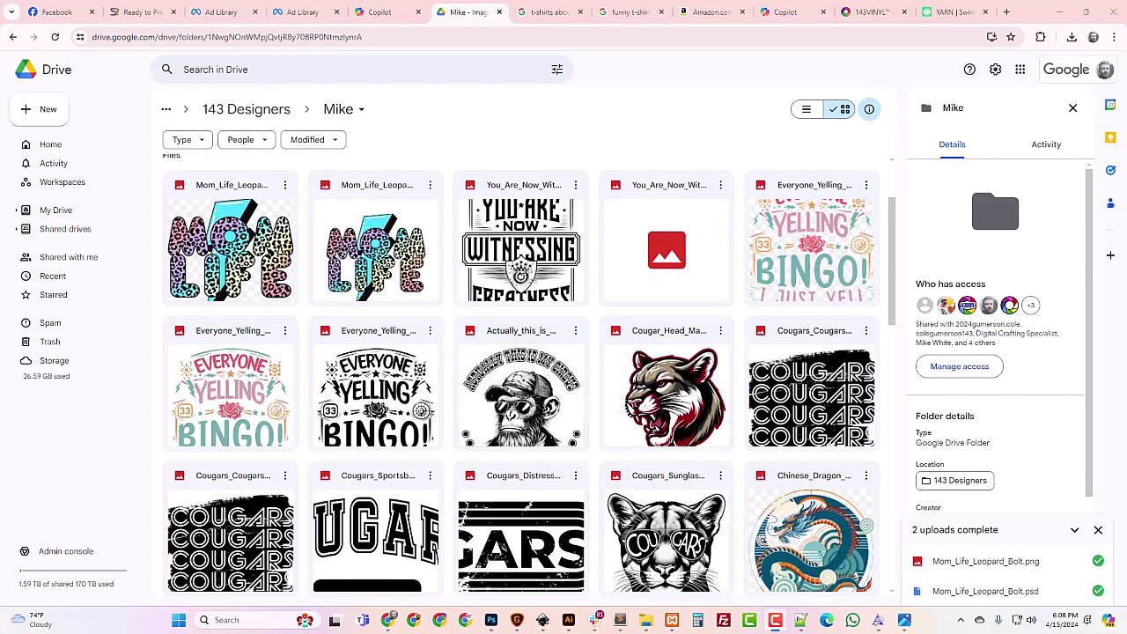
# Switch to Photoshop and create a 6000 x 6000 px RGB document at 300 pixels/inch with transparent background contents
pyautogui.click(490, 619)
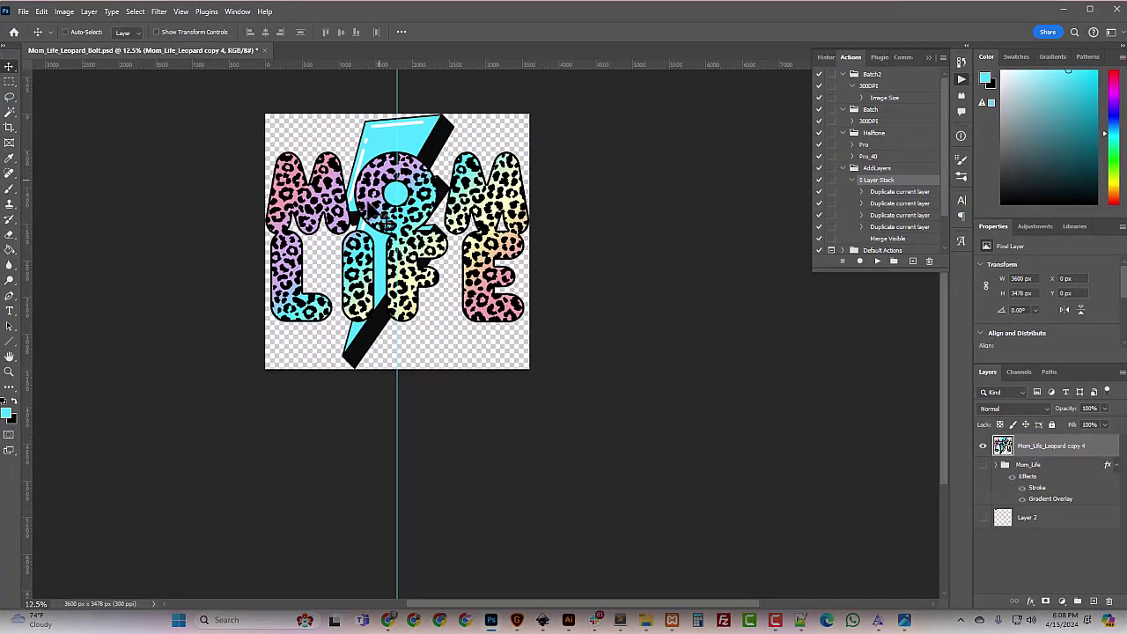
pyautogui.click(23, 11)
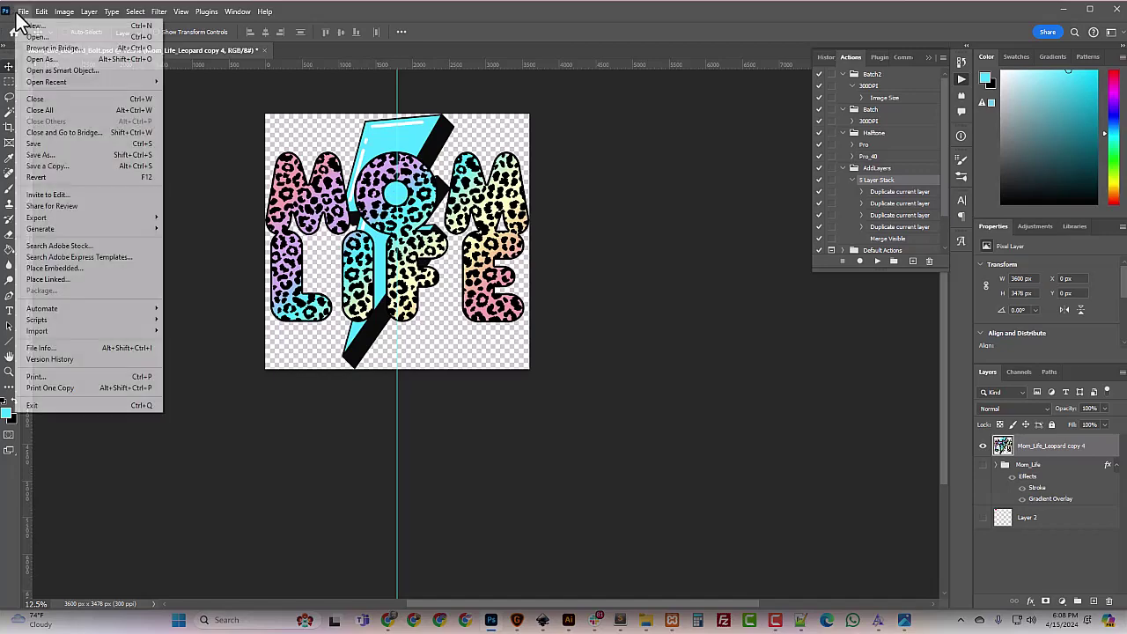
pyautogui.click(27, 27)
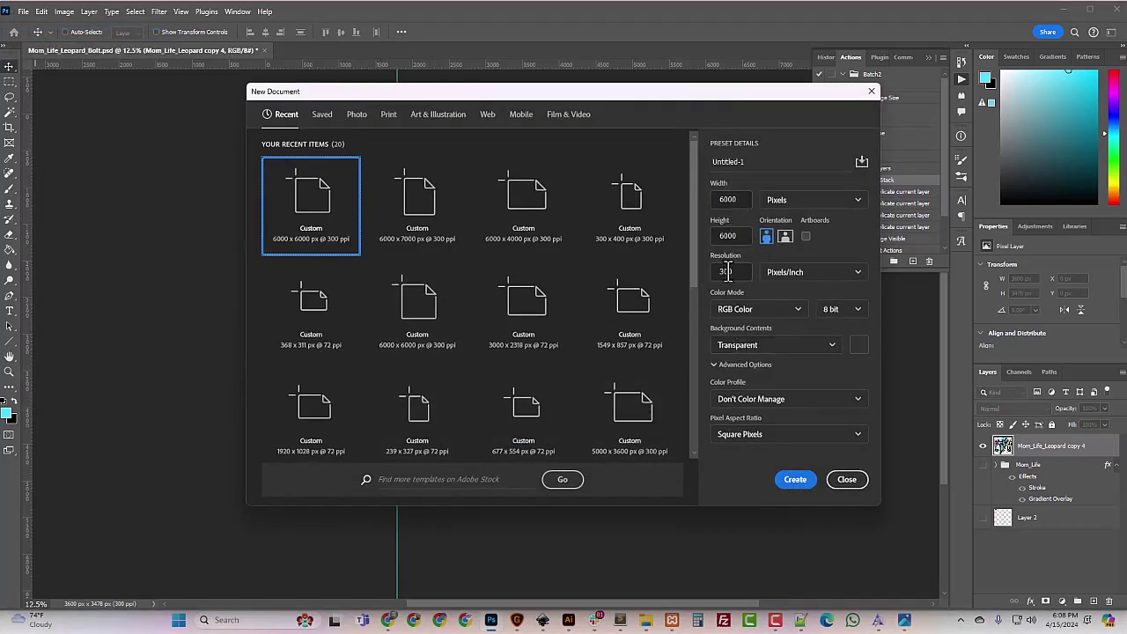
pyautogui.click(792, 479)
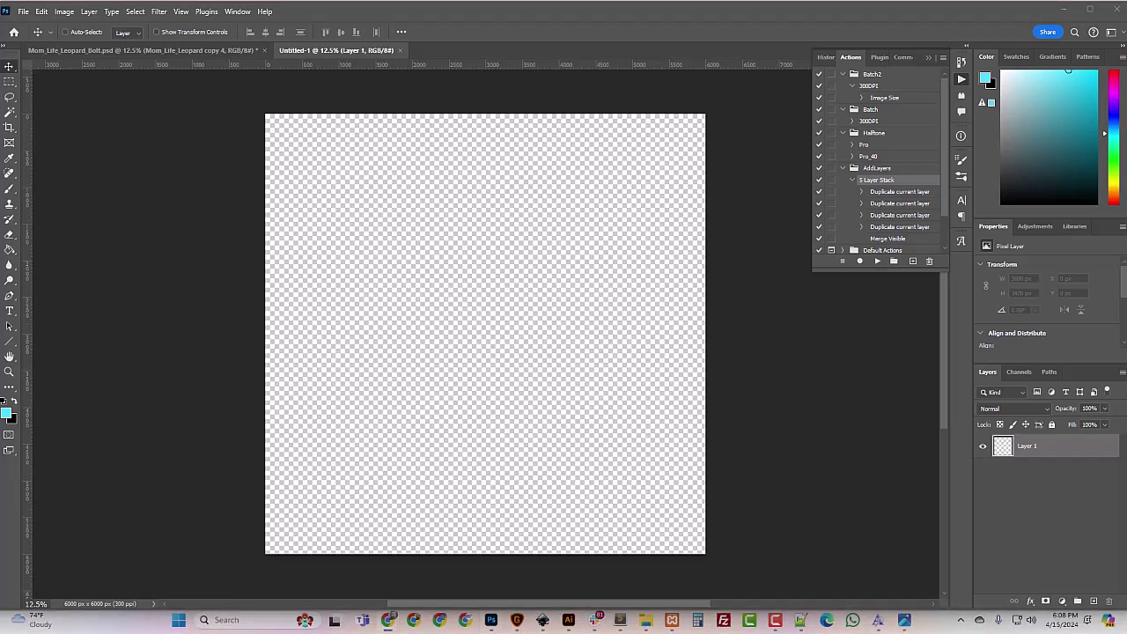
# Examine the Franks font on the FontSpace site and the licensed lightning bolt set on Adobe Stock
pyautogui.hotkey('alt', 'Tab')
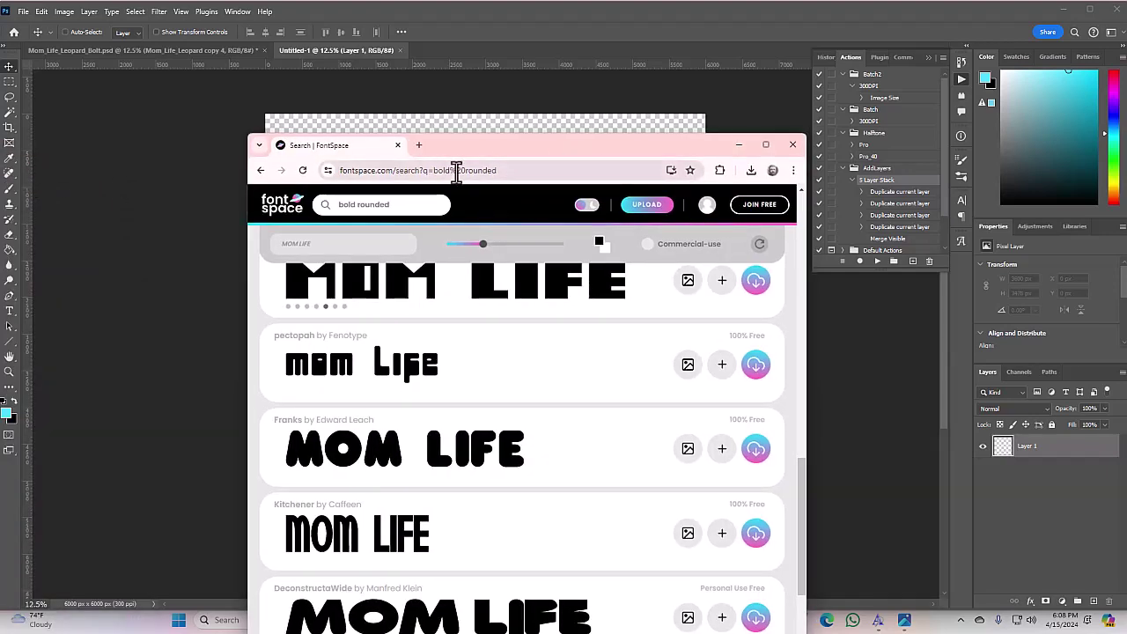
pyautogui.moveTo(529, 155); pyautogui.dragTo(506, 7)
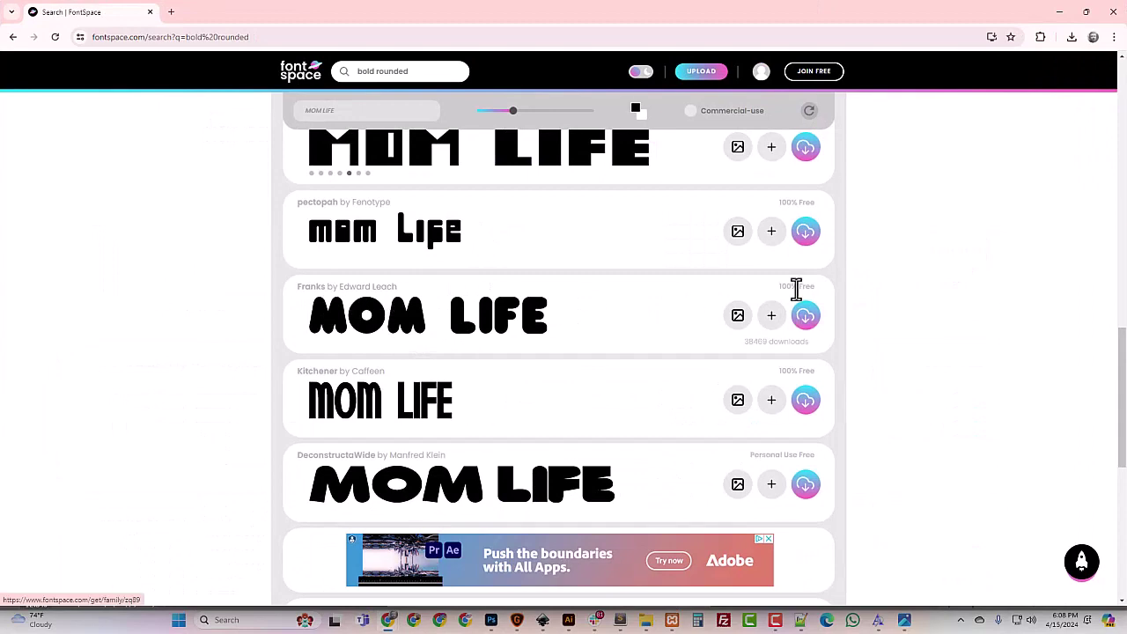
pyautogui.click(1059, 11)
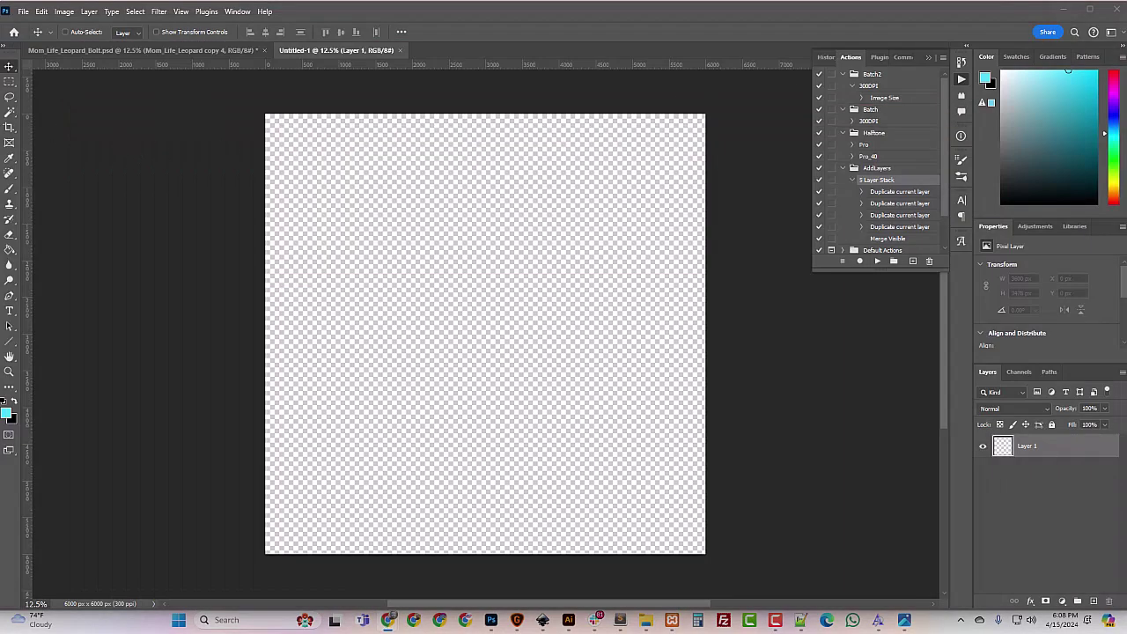
pyautogui.hotkey('alt', 'Tab')
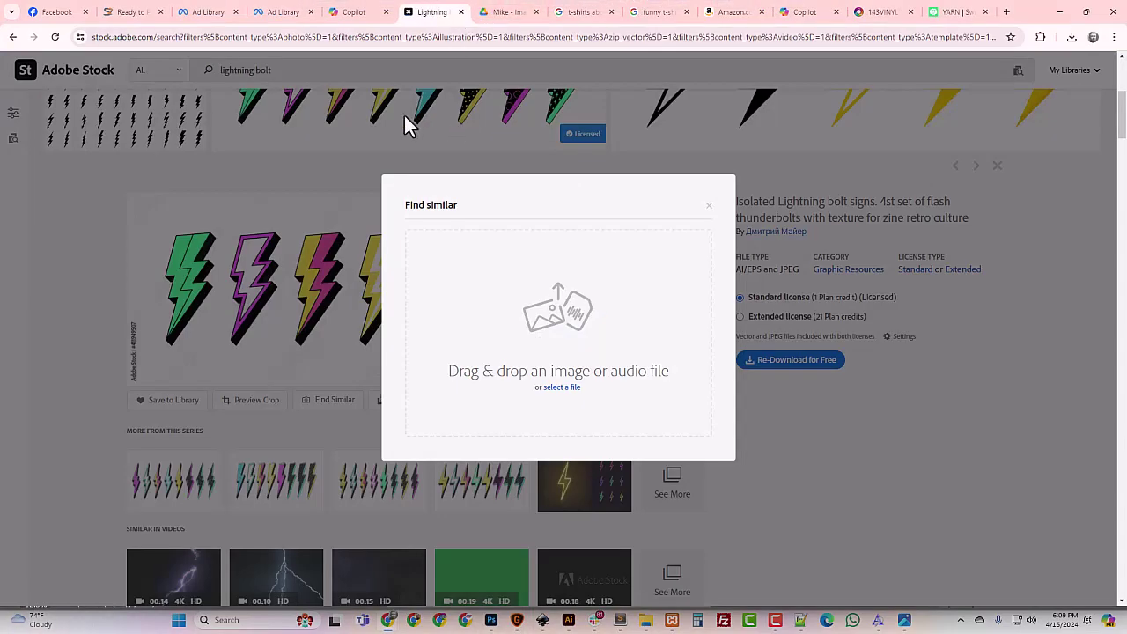
pyautogui.click(710, 206)
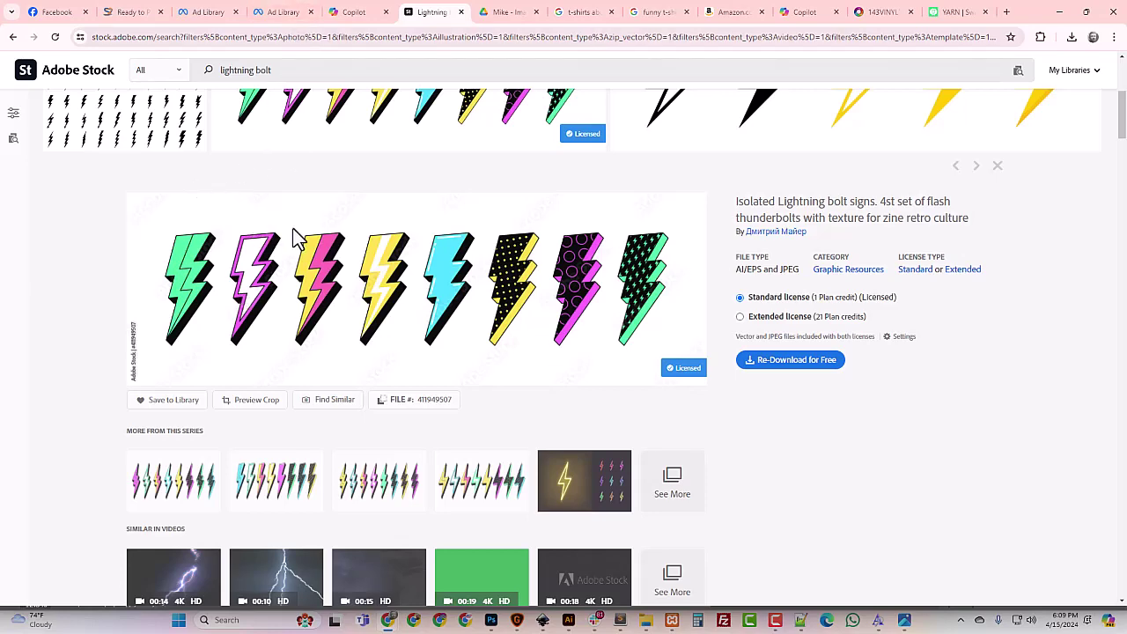
# Switch to Illustrator, select the blue lightning bolt and examine its SVG settings in Export for Screens without exporting
pyautogui.hotkey('alt', 'Tab')
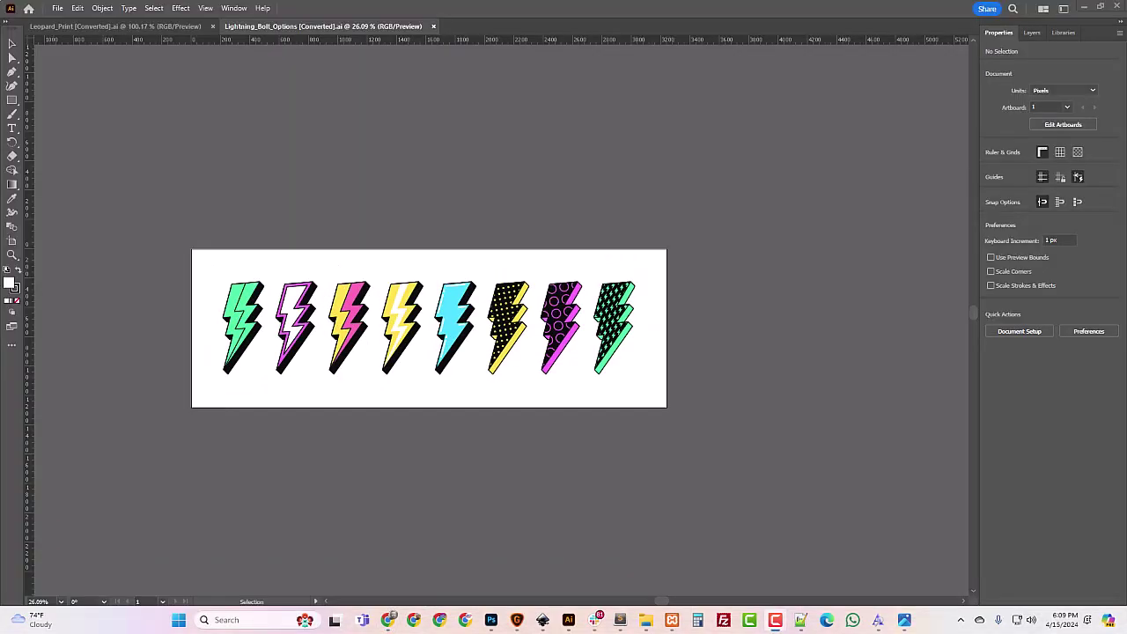
pyautogui.click(460, 338)
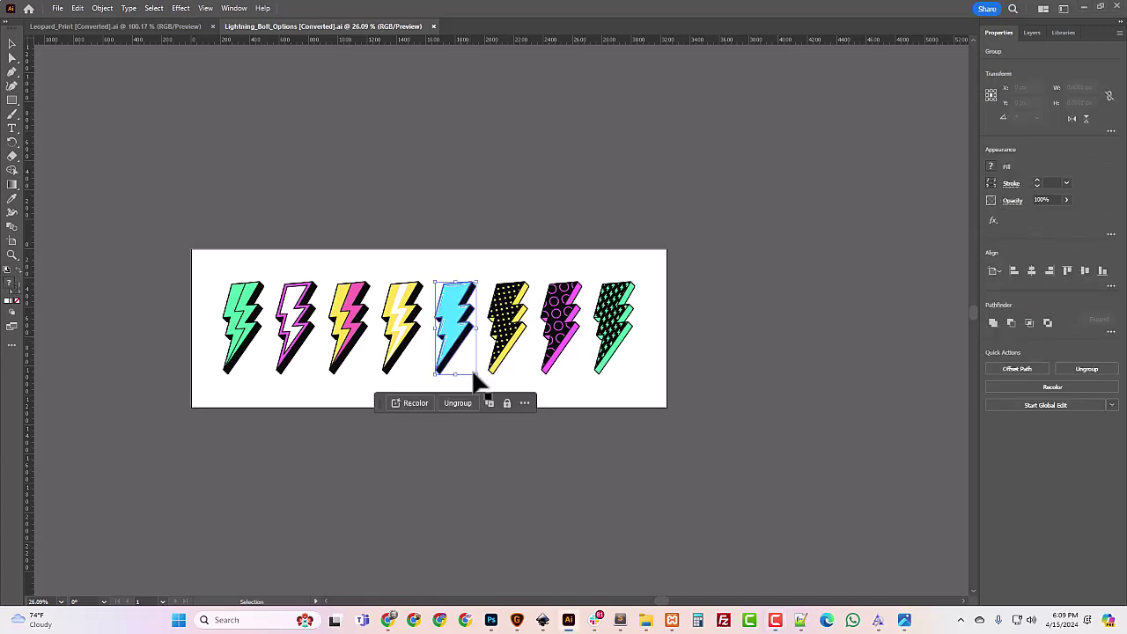
pyautogui.click(57, 8)
pyautogui.click(97, 277)
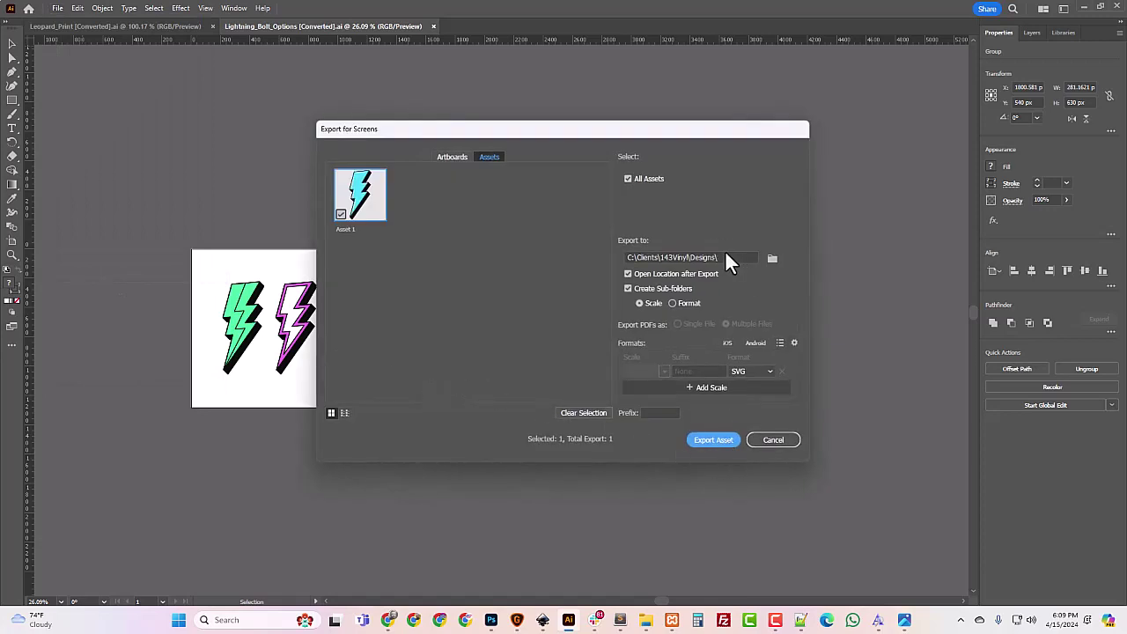
pyautogui.click(773, 440)
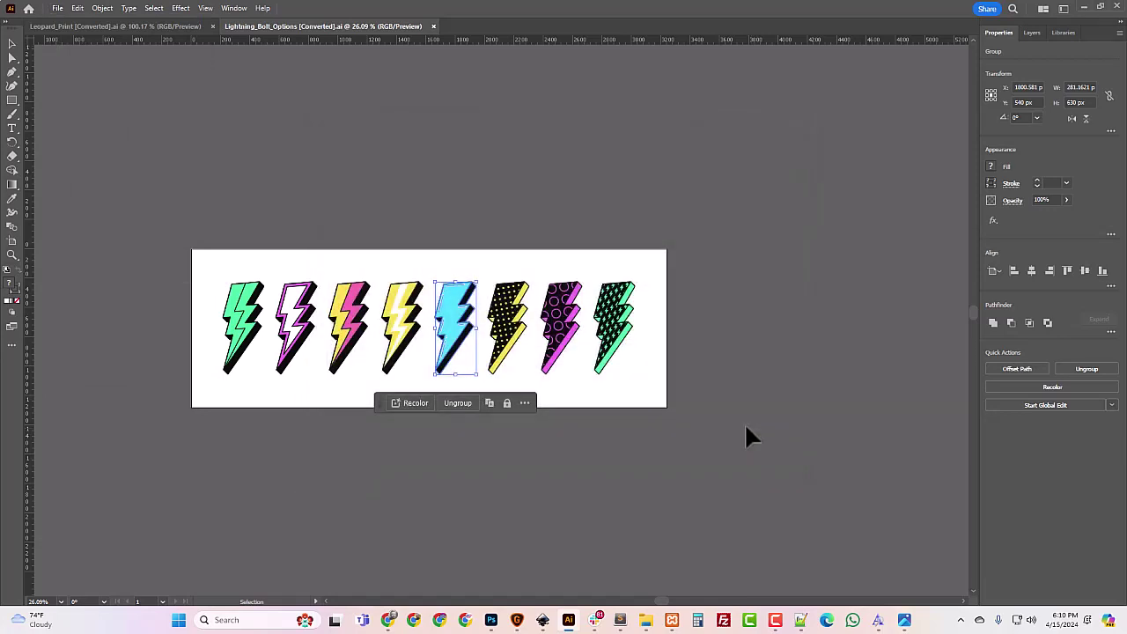
# Examine the SVG export options for the leopard print artwork without exporting, and return to the blank Photoshop document
pyautogui.click(122, 25)
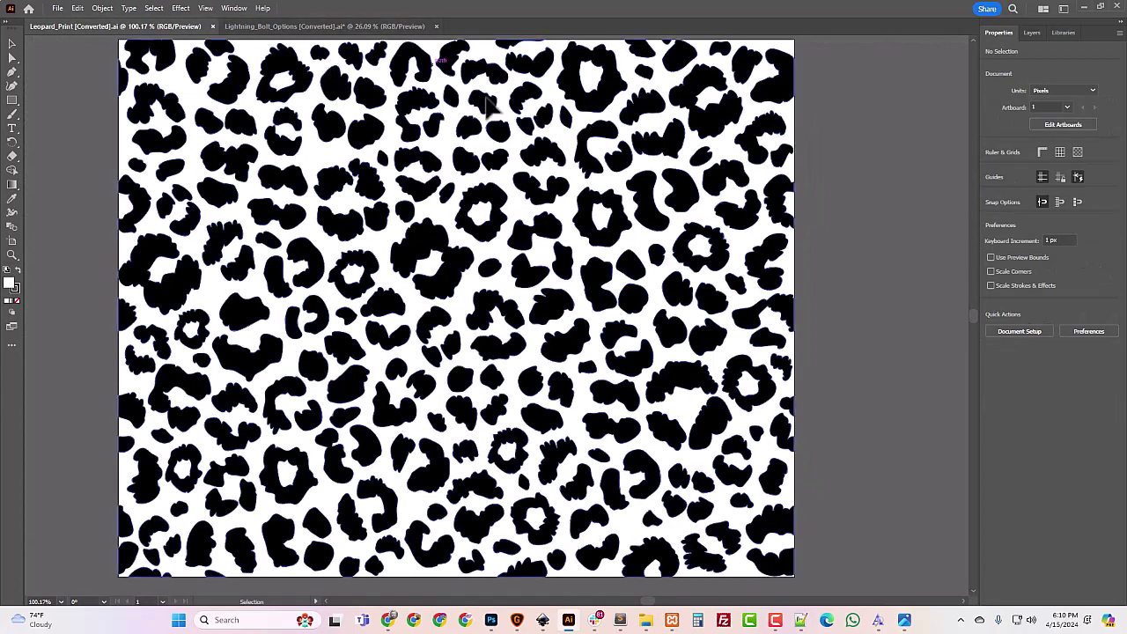
pyautogui.click(57, 8)
pyautogui.moveTo(115, 267)
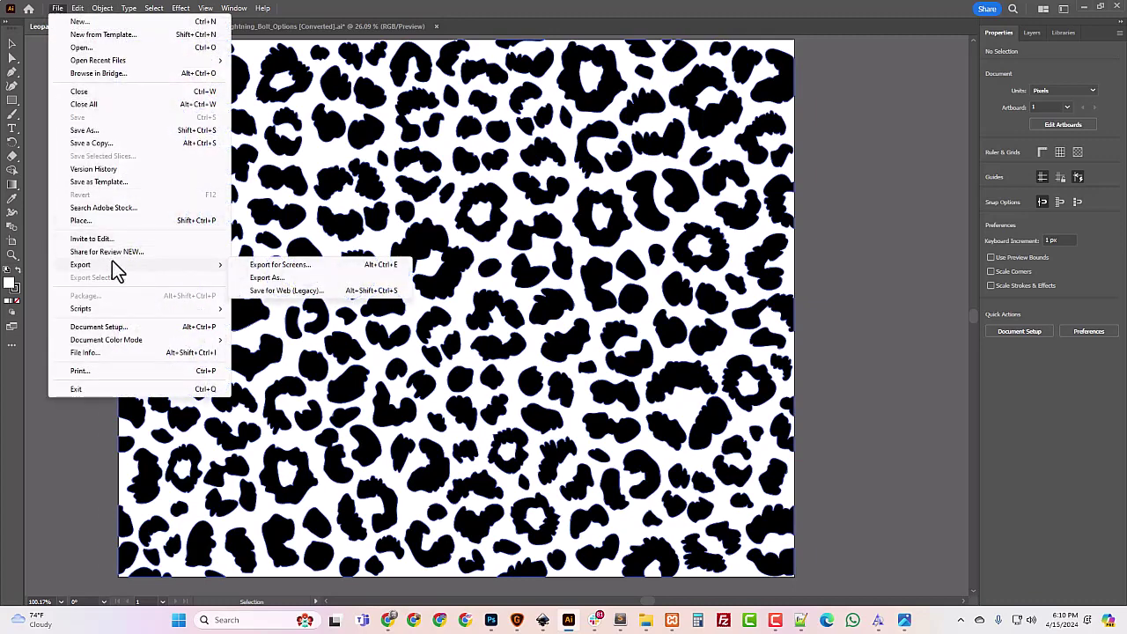
pyautogui.click(293, 277)
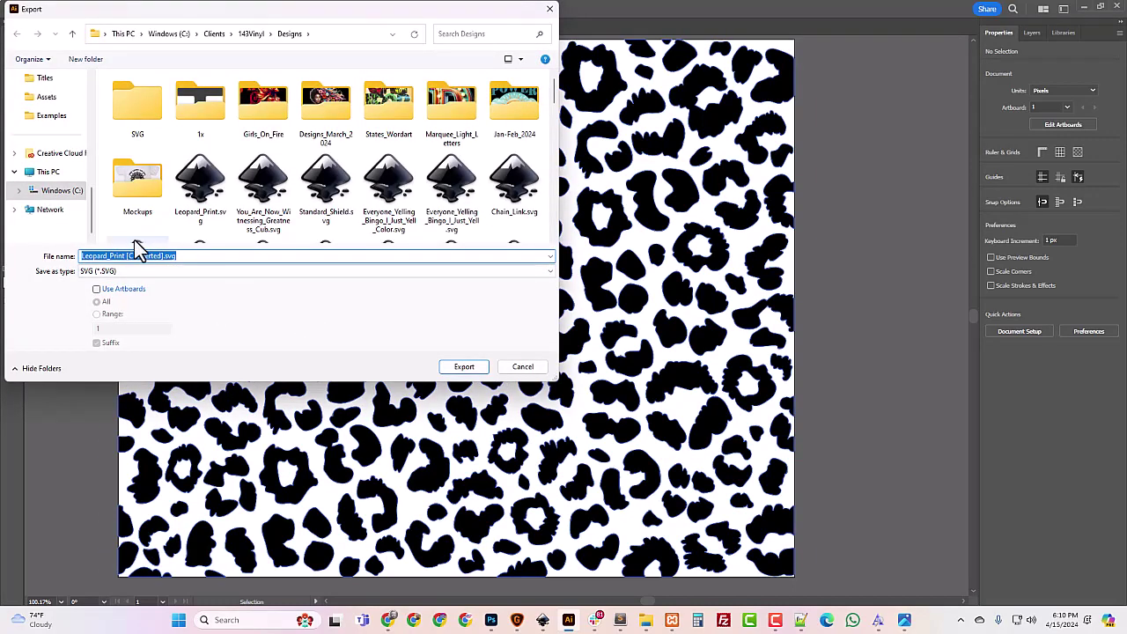
pyautogui.click(521, 367)
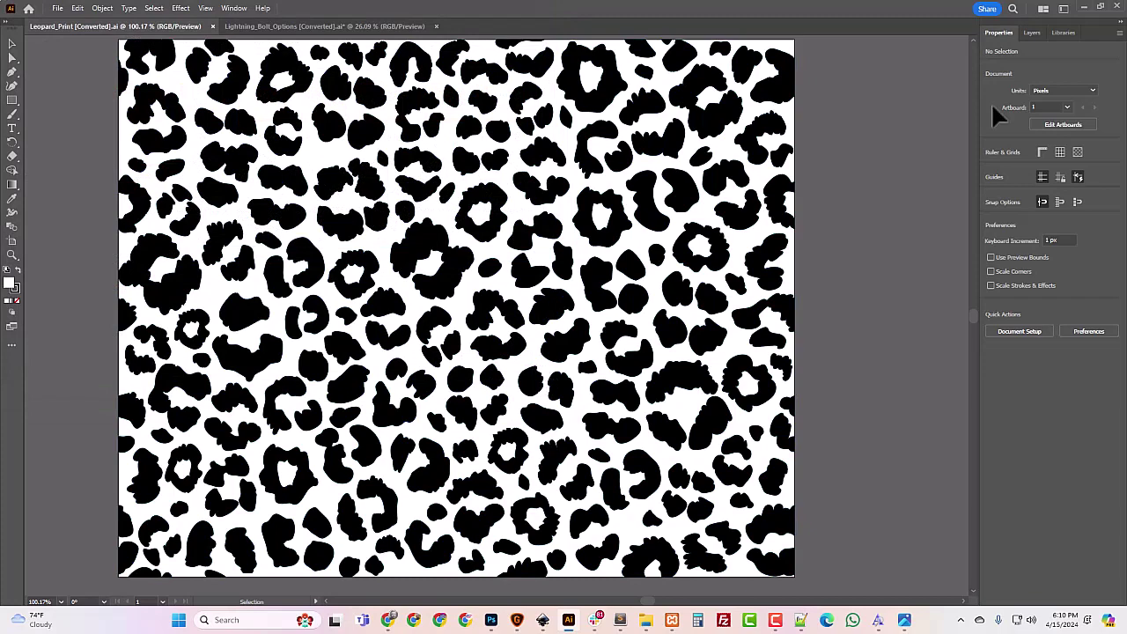
pyautogui.click(1085, 9)
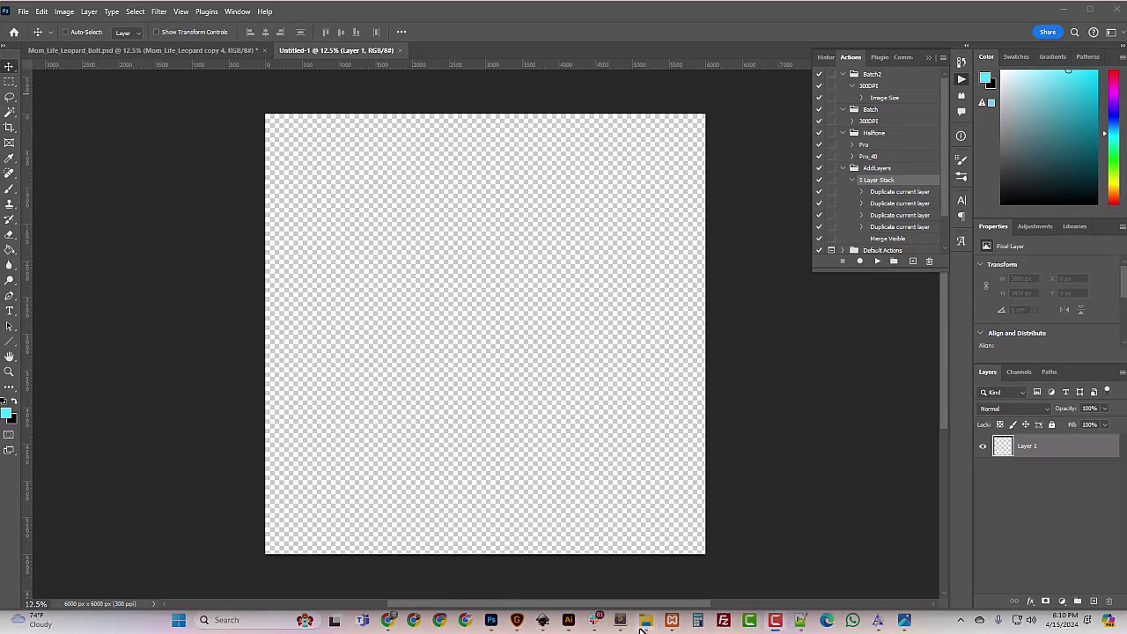
# Place Leopard_Print.svg from the Designs folder into the blank 6000 x 6000 px document
pyautogui.moveTo(645, 619)
pyautogui.click(589, 520)
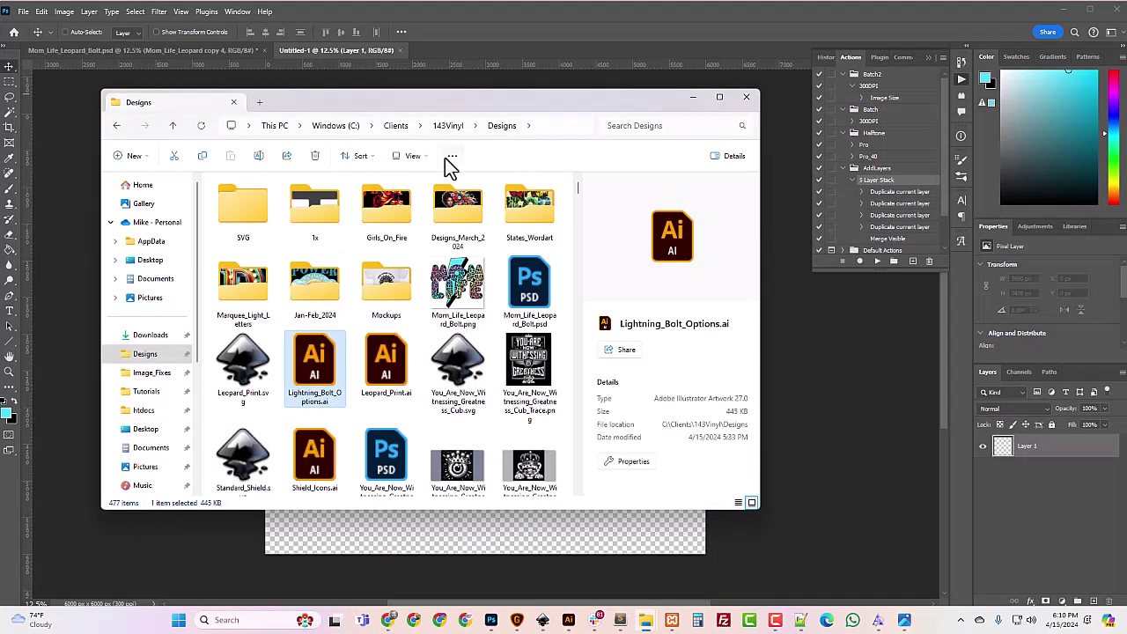
pyautogui.moveTo(437, 103); pyautogui.dragTo(0, 106)
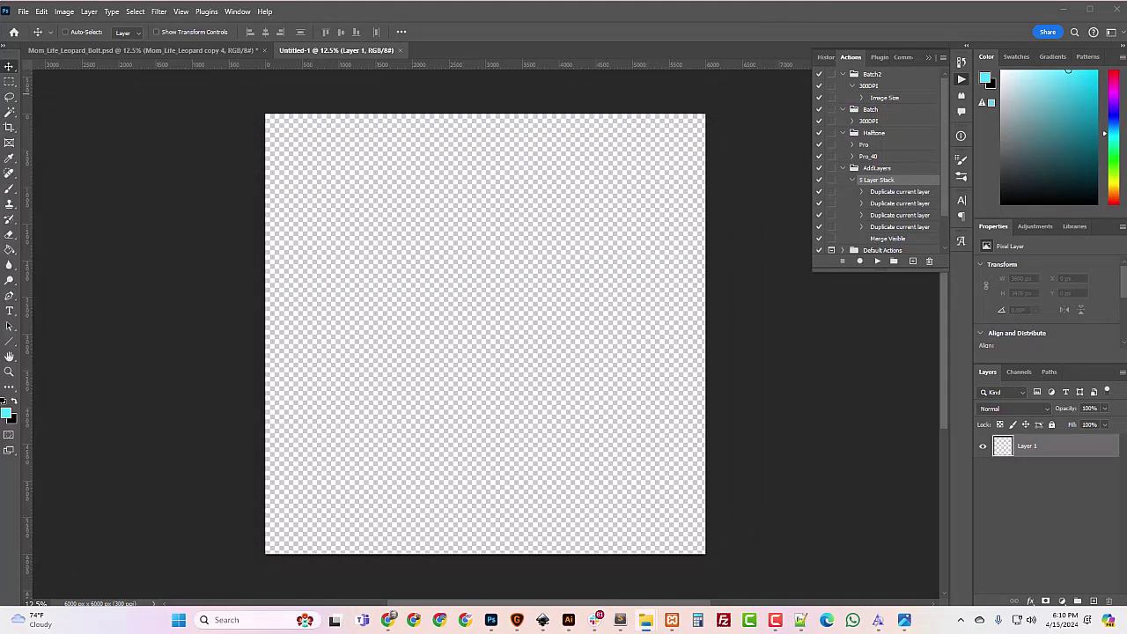
pyautogui.moveTo(0, 370); pyautogui.dragTo(512, 375)
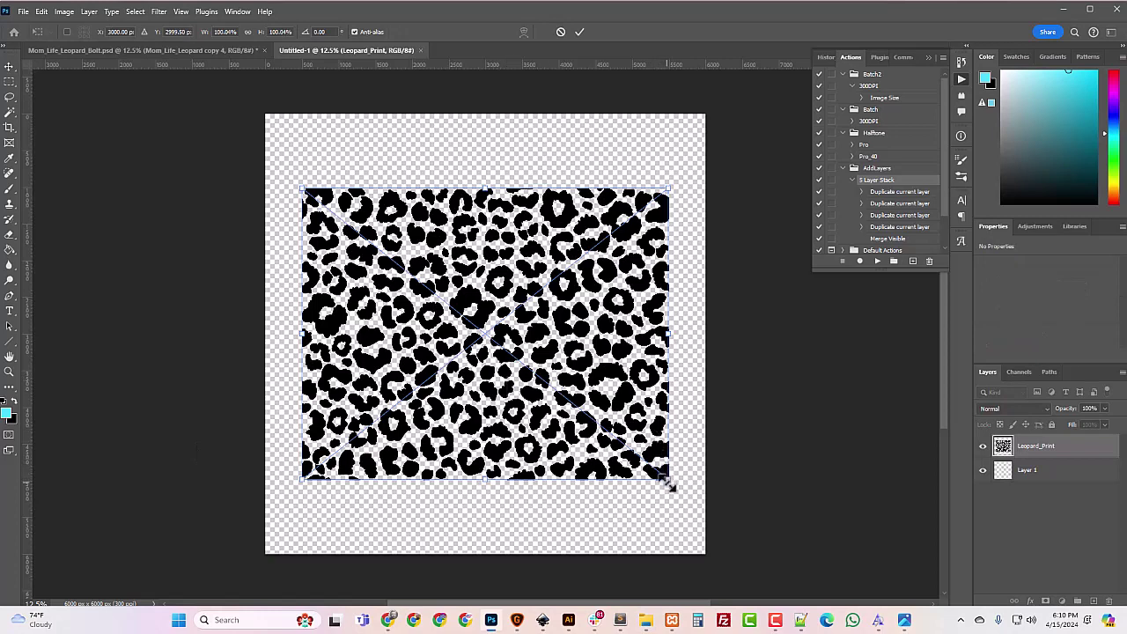
# Rotate the placed leopard print to -90° and scale it down to about 2927 x 3681 px
pyautogui.moveTo(669, 490); pyautogui.dragTo(539, 261)
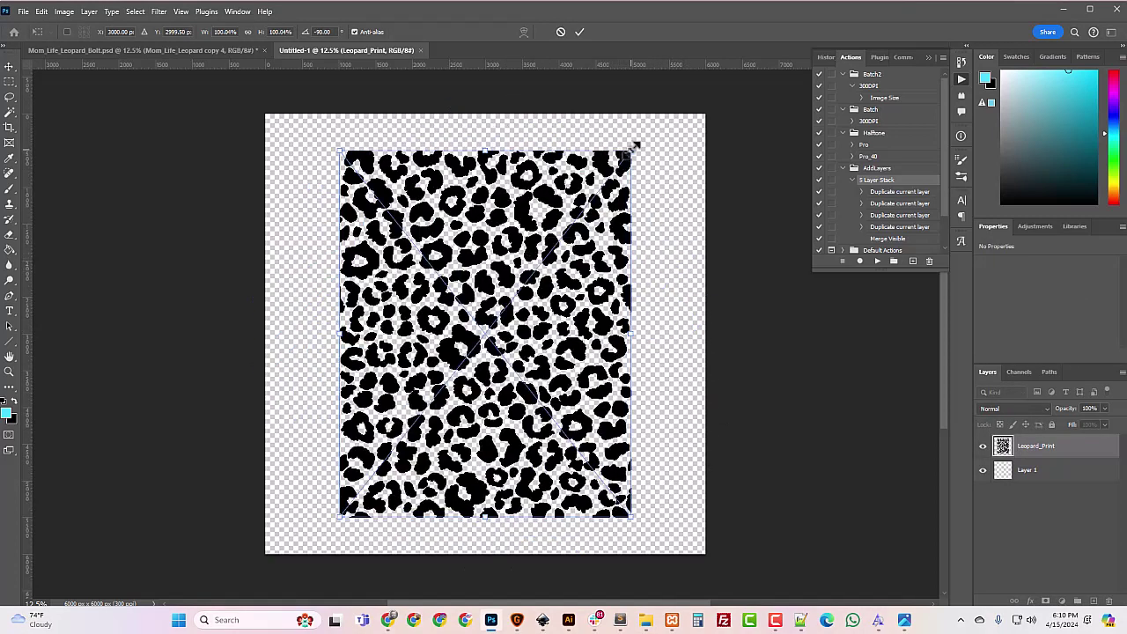
pyautogui.moveTo(634, 143); pyautogui.dragTo(547, 241)
pyautogui.press('Return')
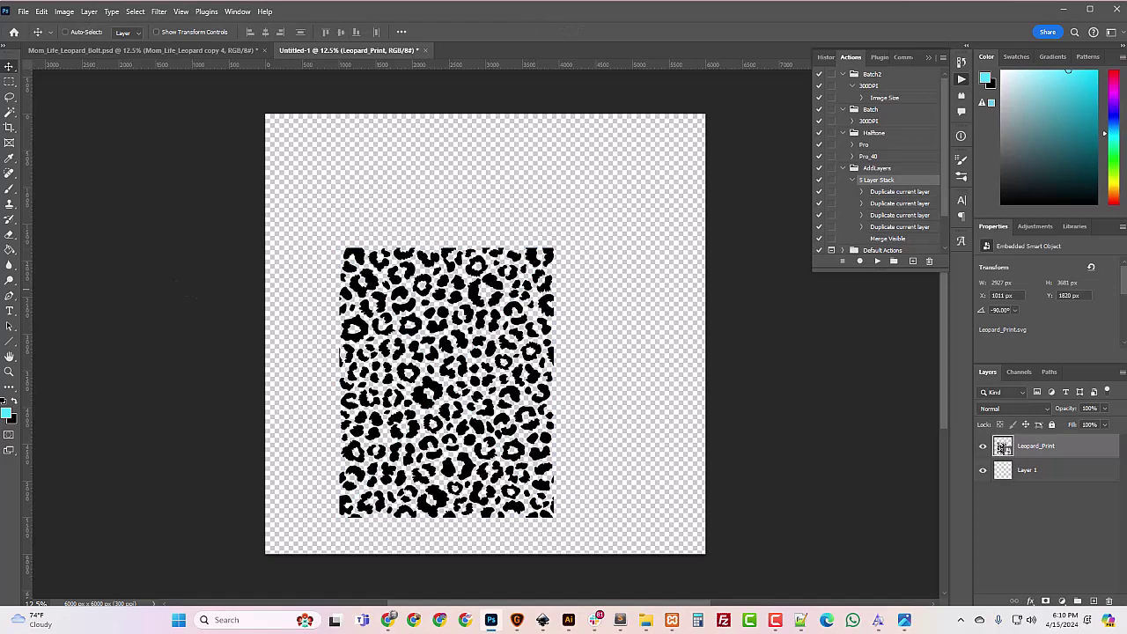
# Place Lightning_Bolt_Blue.svg at the canvas centre and enlarge it to about 198%
pyautogui.moveTo(281, 414); pyautogui.dragTo(483, 379)
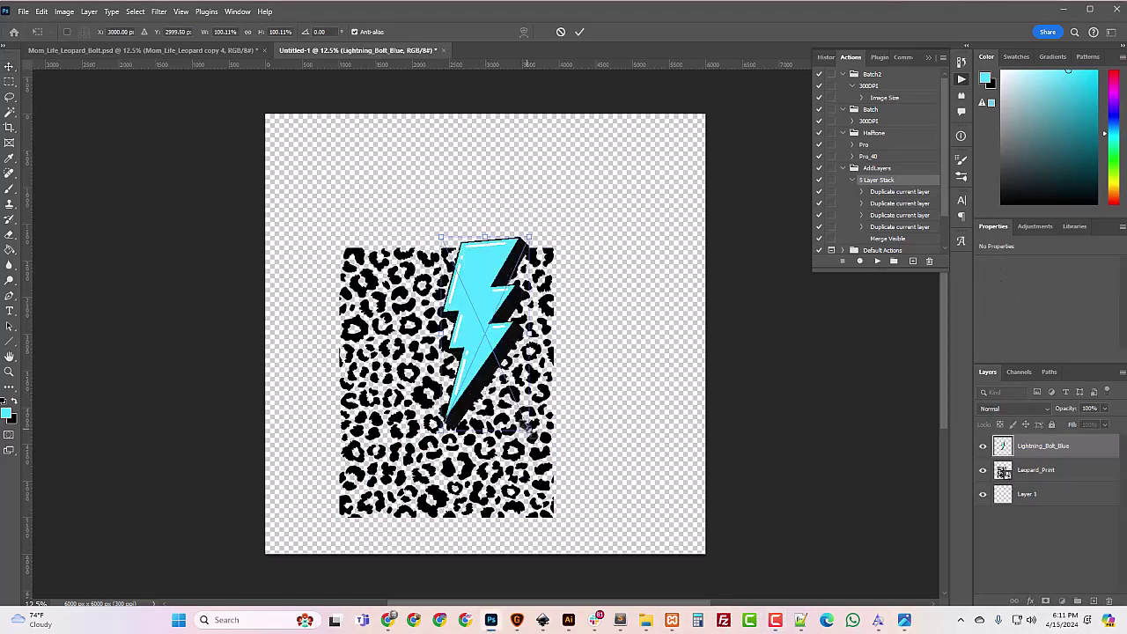
pyautogui.moveTo(526, 426); pyautogui.dragTo(581, 518)
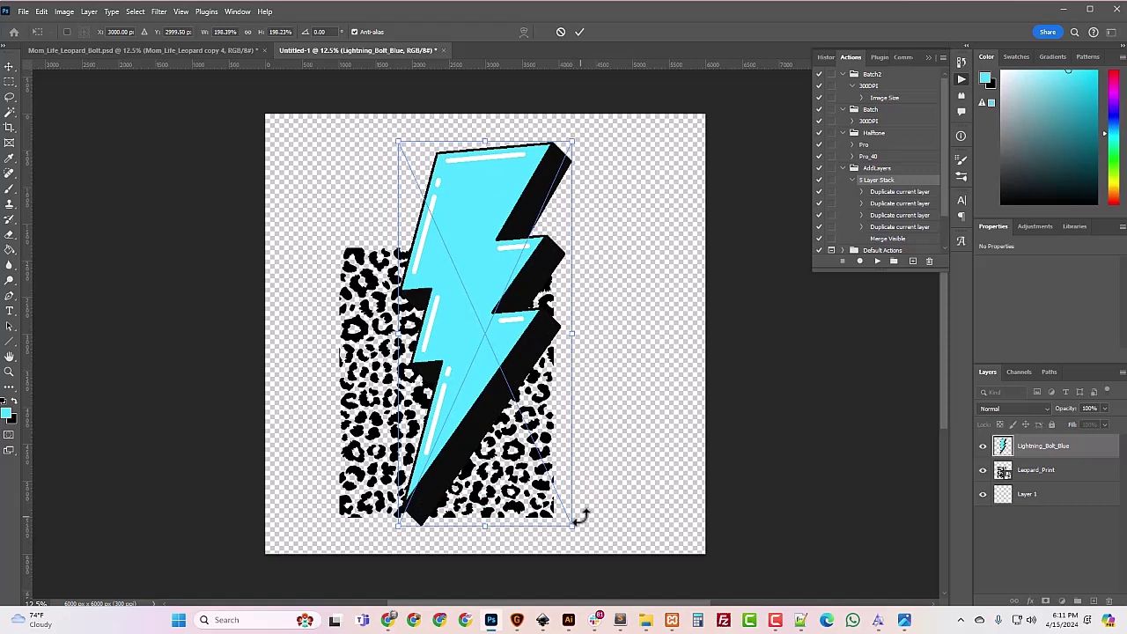
pyautogui.press('Return')
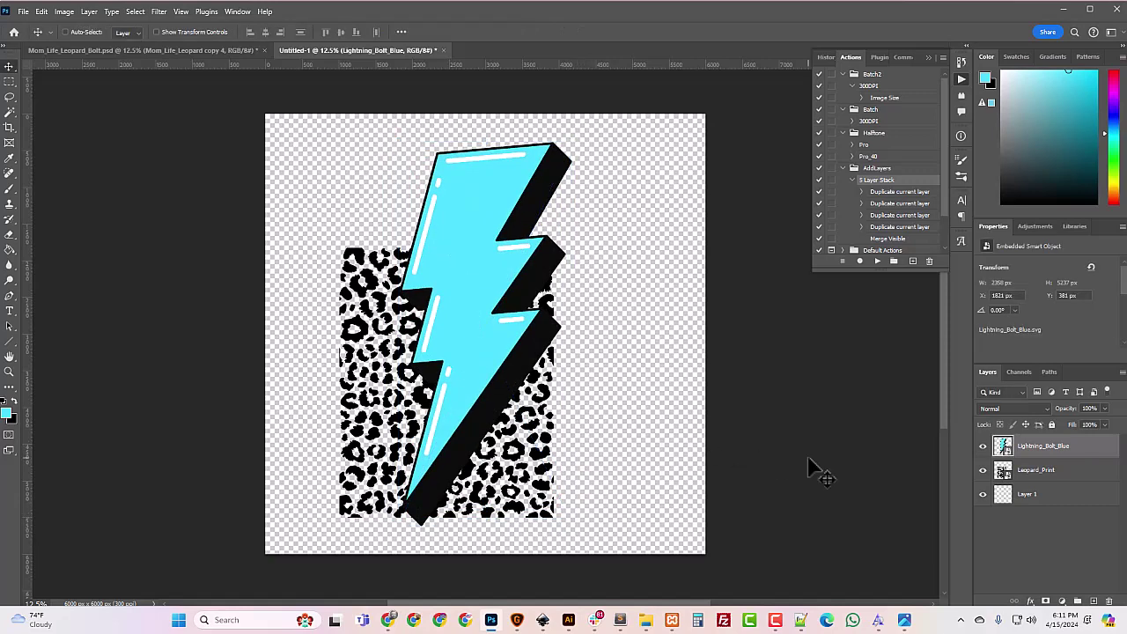
# Move the Lightning_Bolt_Blue layer below Leopard_Print and hide the Leopard_Print layer
pyautogui.moveTo(1083, 458); pyautogui.dragTo(1068, 486)
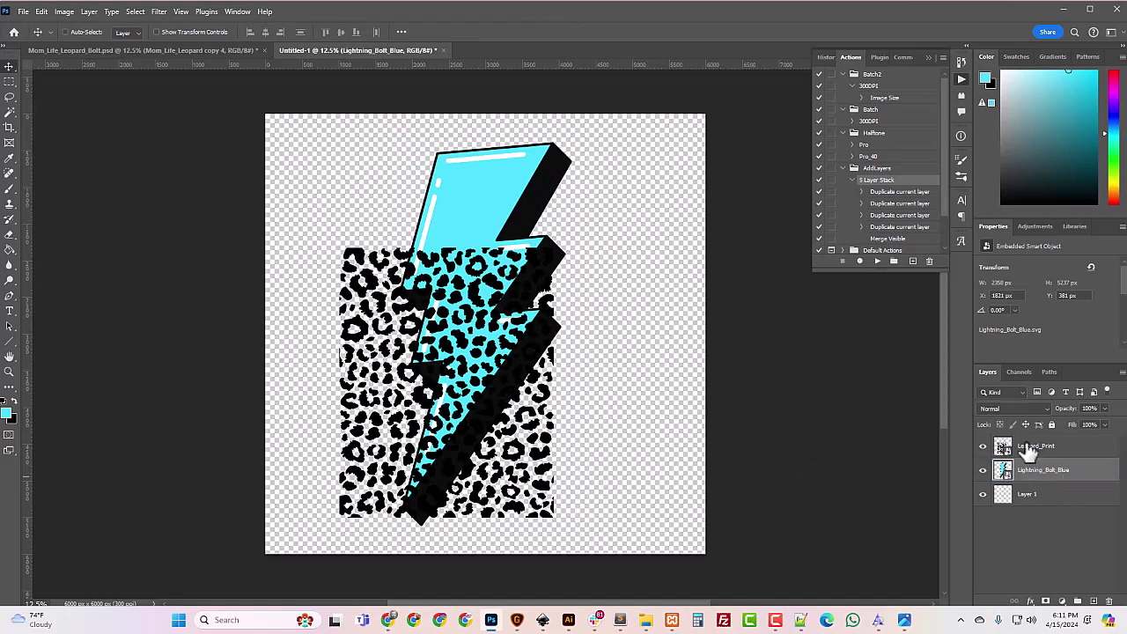
pyautogui.click(994, 449)
pyautogui.click(983, 446)
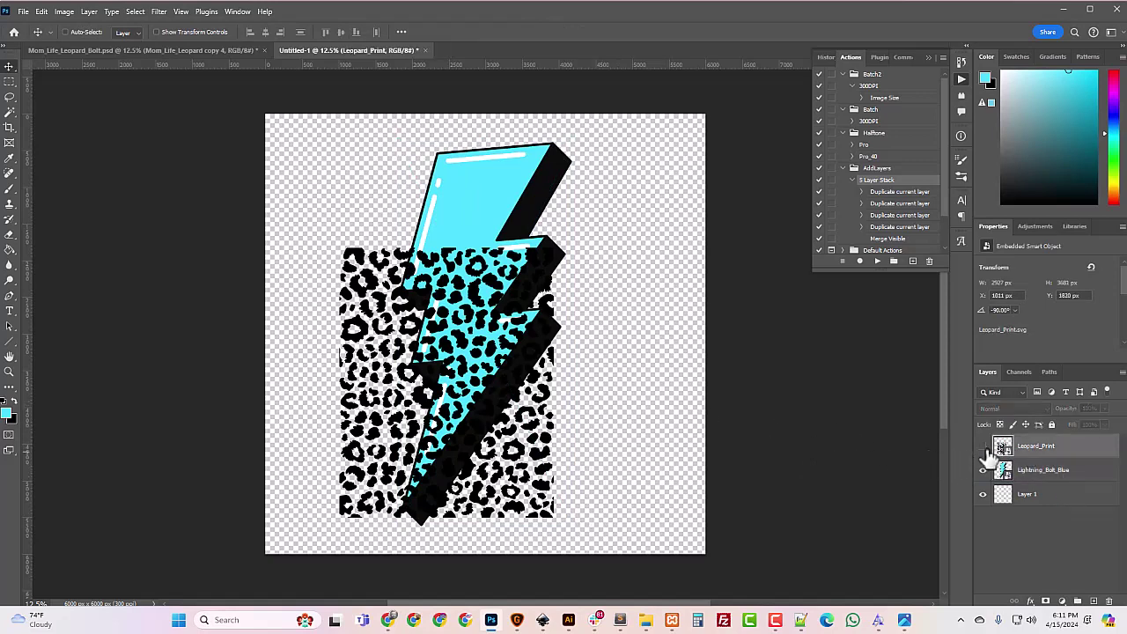
# Add a vertical guide at the canvas centre and place the text MOM centred on it in 96 pt Franks
pyautogui.click(11, 312)
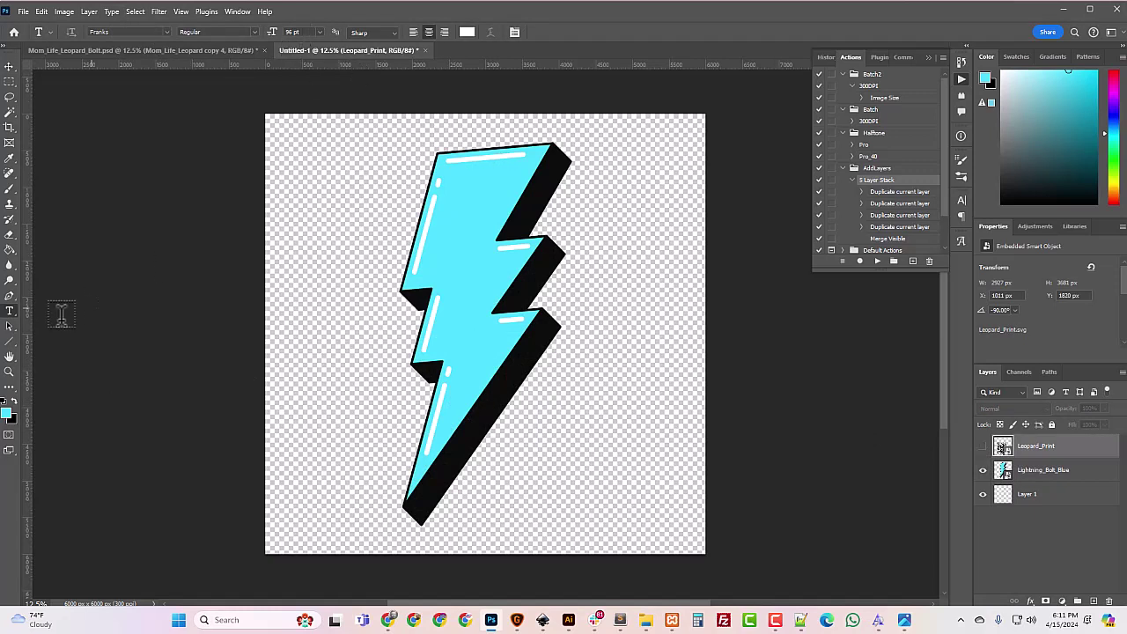
pyautogui.moveTo(27, 359); pyautogui.dragTo(485, 395)
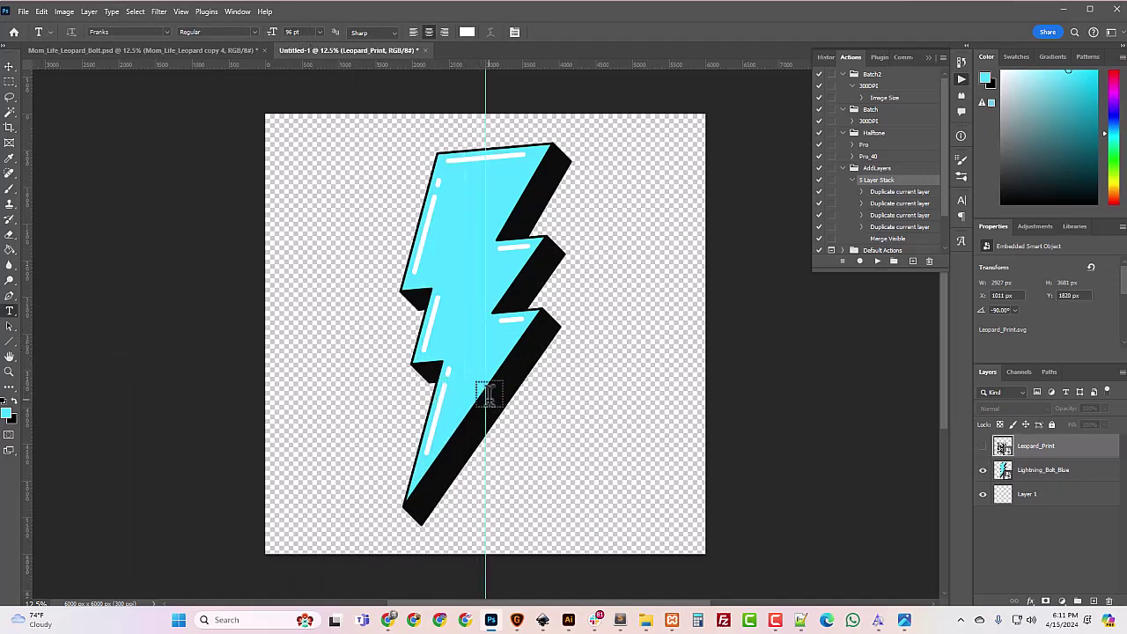
pyautogui.click(485, 244)
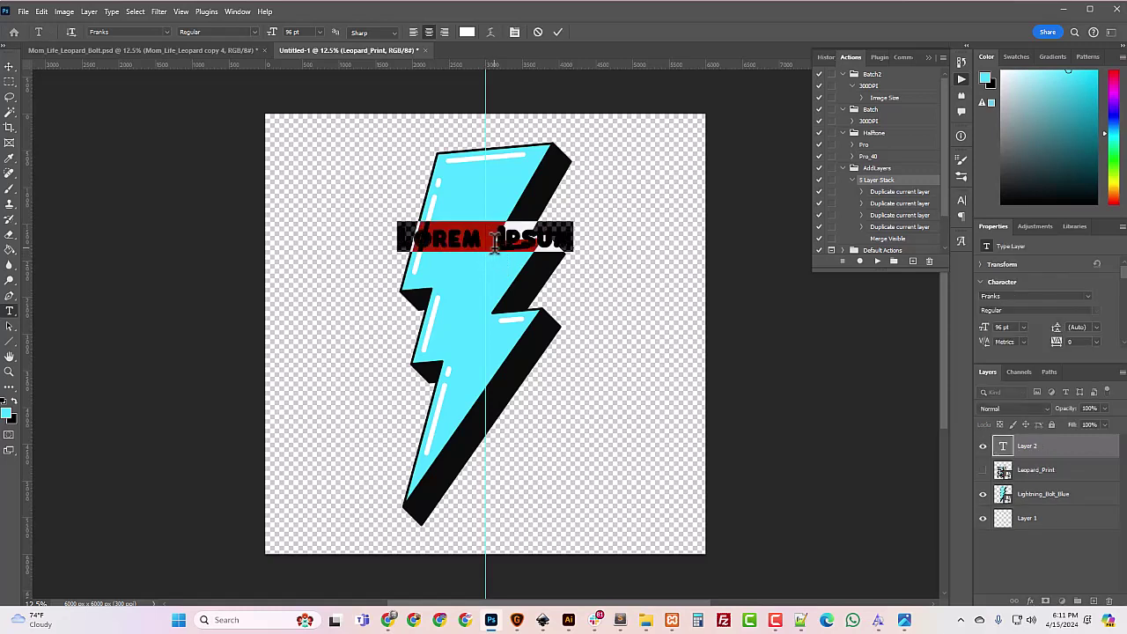
pyautogui.moveTo(445, 238); pyautogui.dragTo(536, 238)
pyautogui.write('MOM')
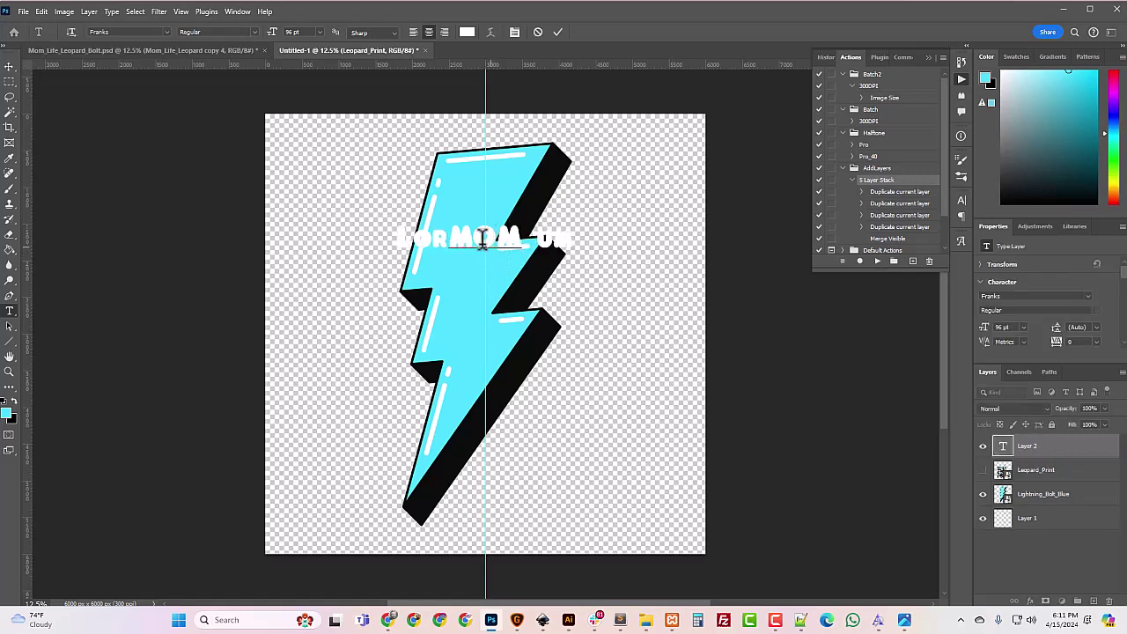
pyautogui.click(10, 68)
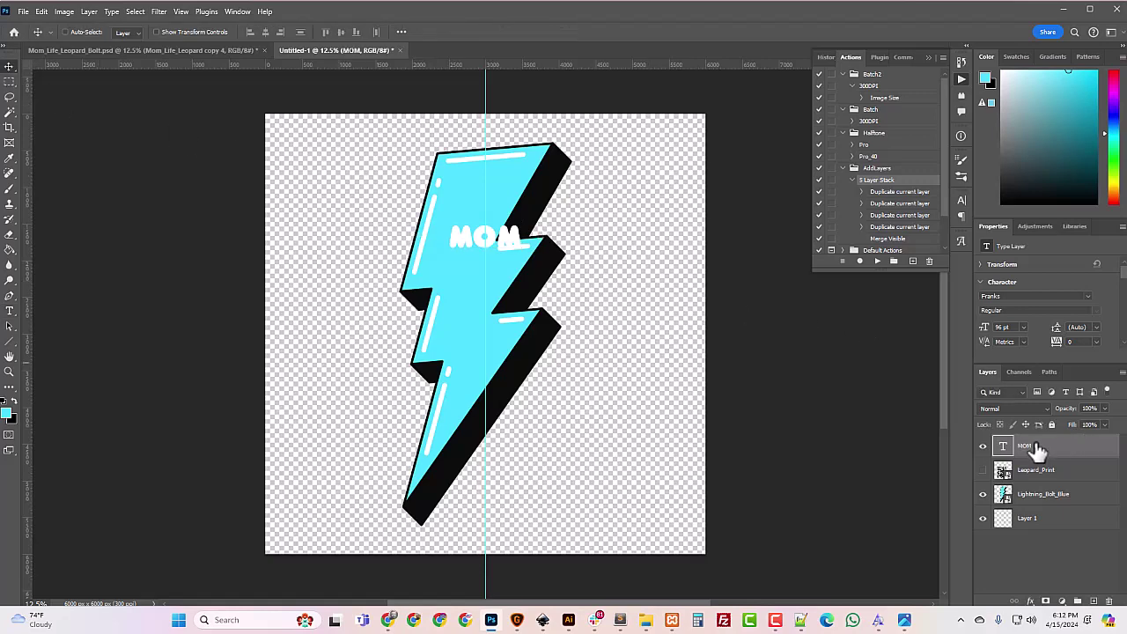
# Set the MOM text size to 400 pt and move the word down along the centre guide over the bolt
pyautogui.click(962, 201)
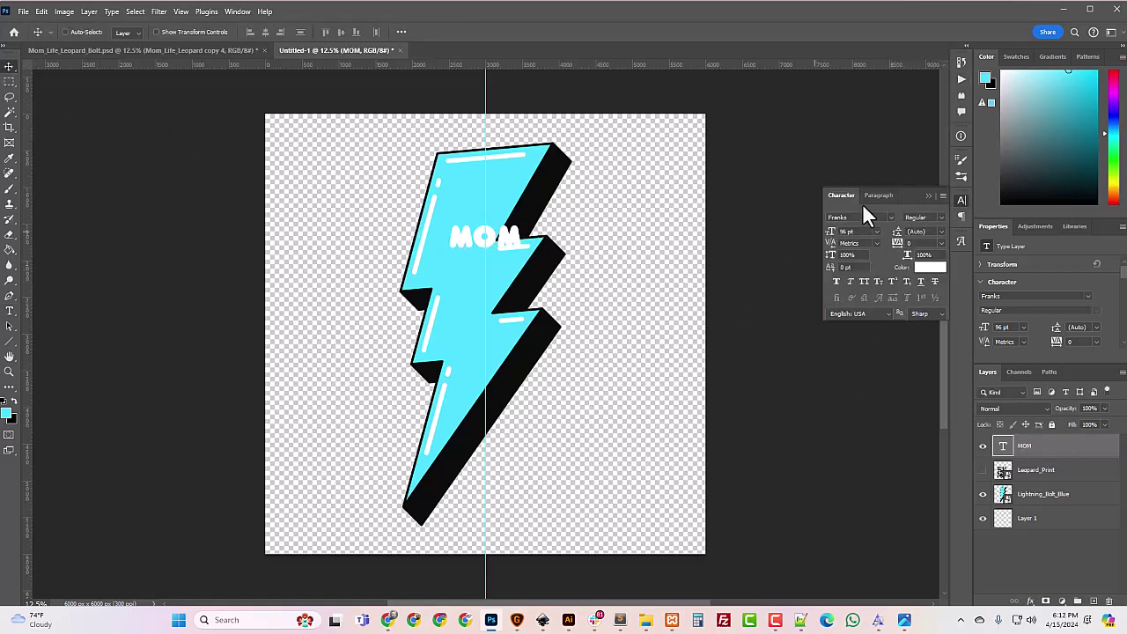
pyautogui.click(238, 13)
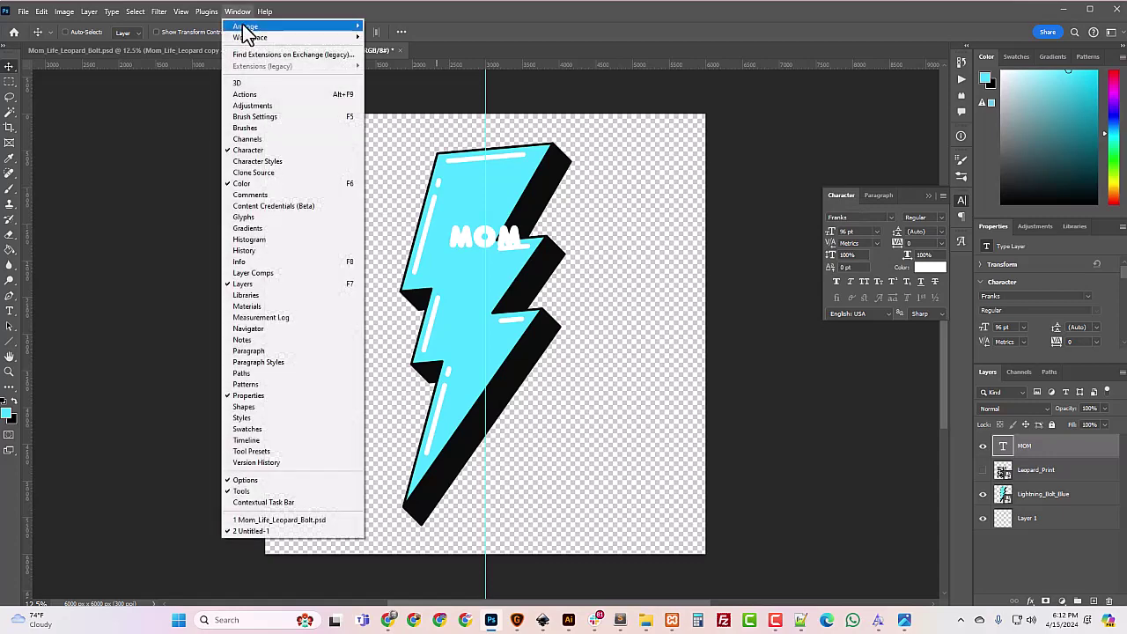
pyautogui.click(502, 32)
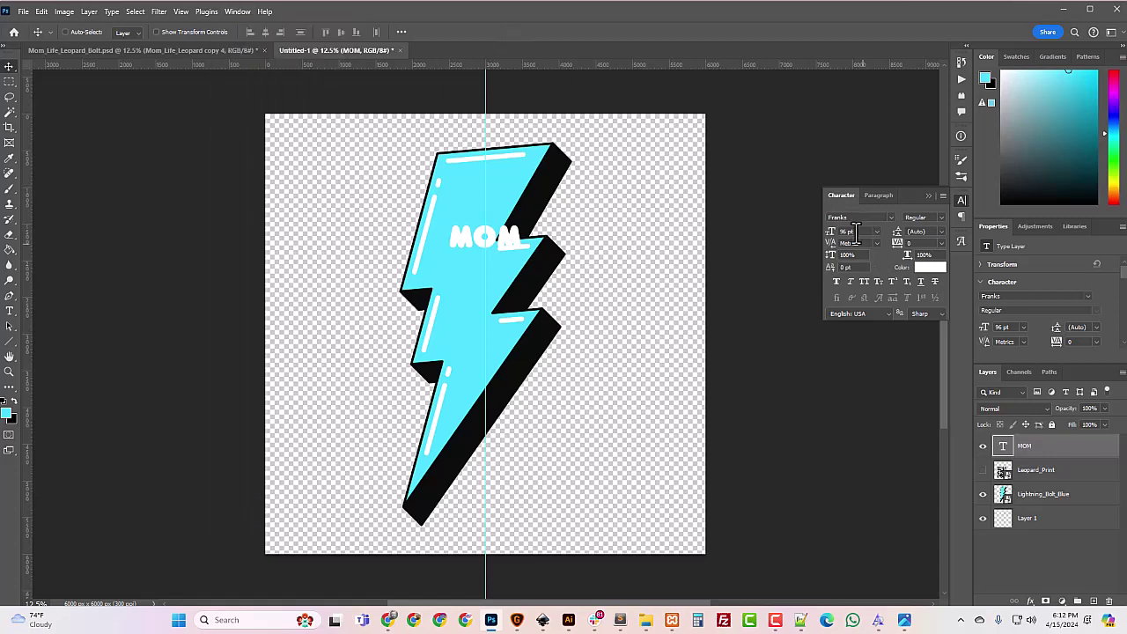
pyautogui.click(852, 231)
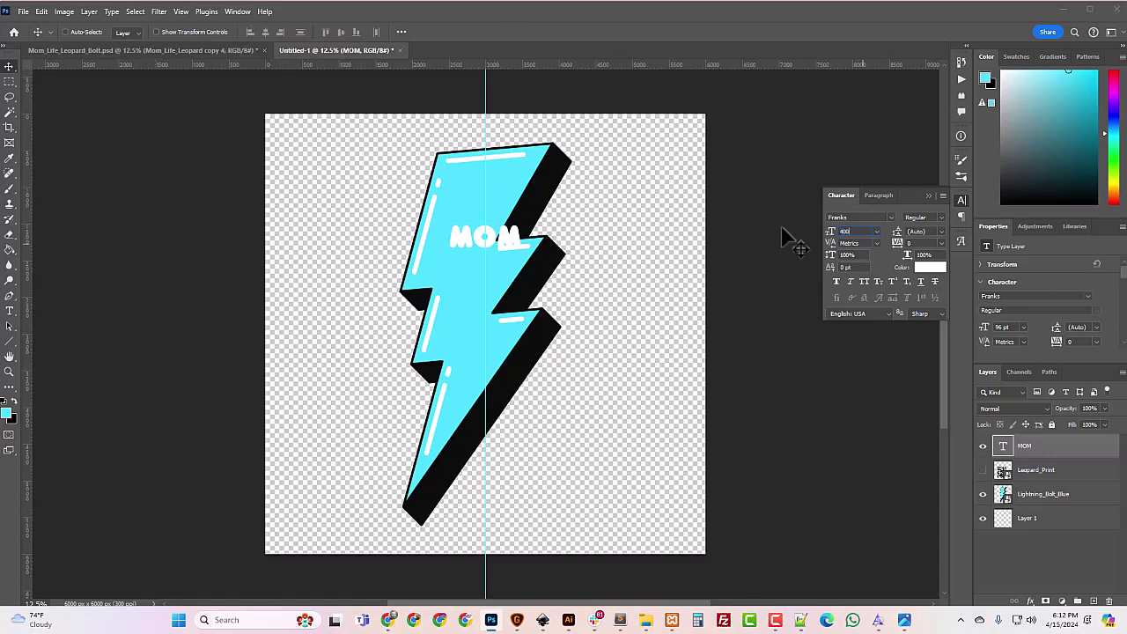
pyautogui.press('Return')
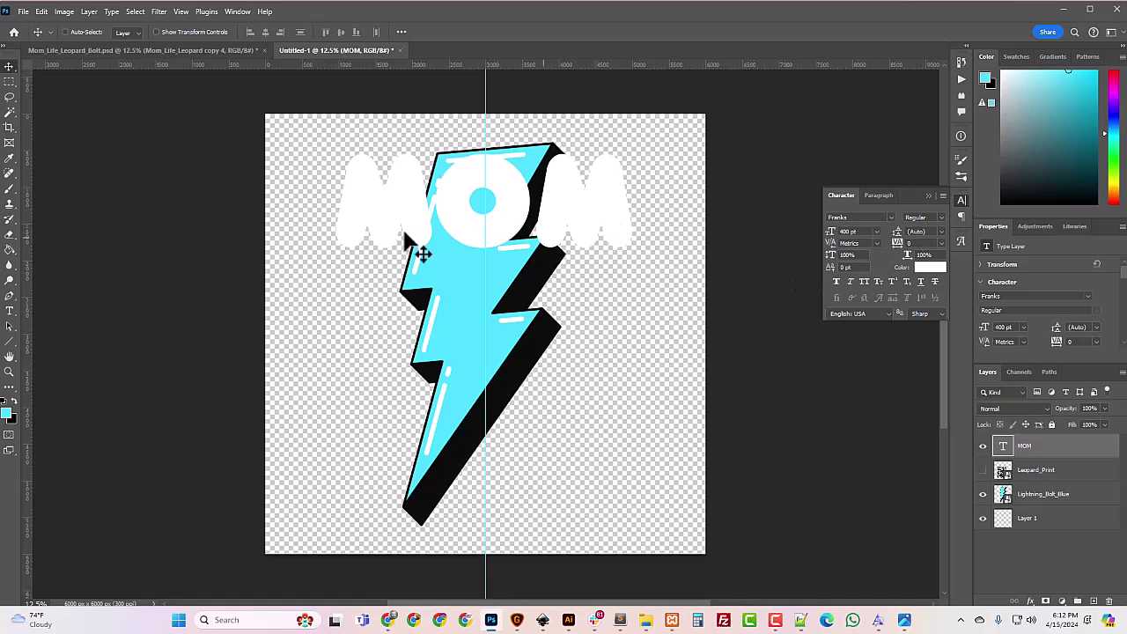
pyautogui.moveTo(466, 219); pyautogui.dragTo(466, 289)
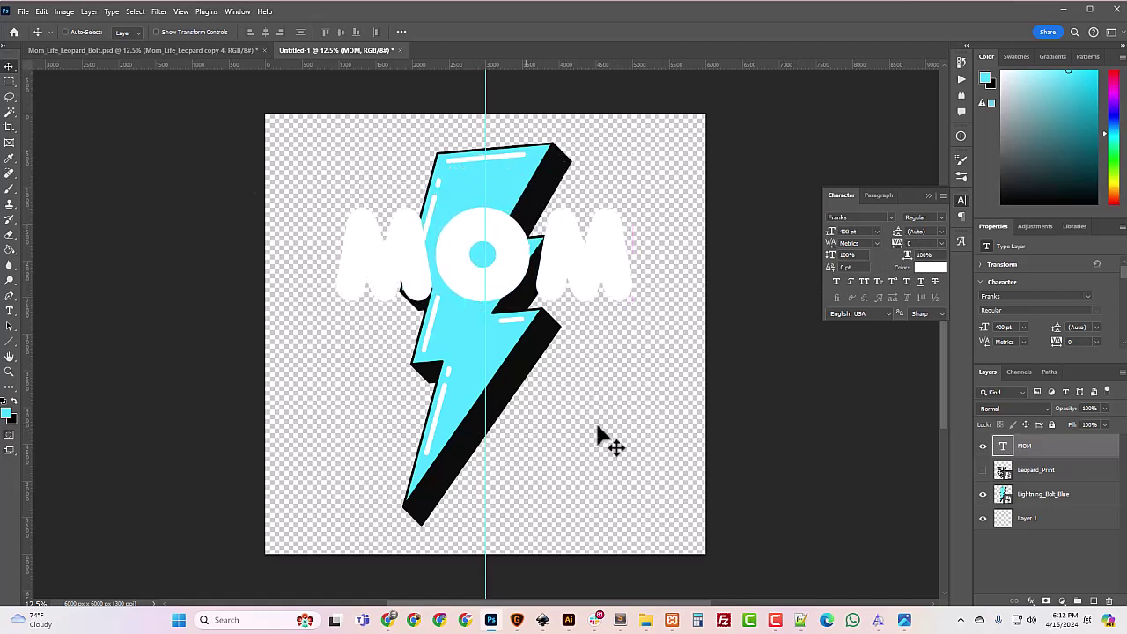
# Duplicate the MOM text layer and place the copy directly beneath the original word, centred on the guide
pyautogui.rightClick(1031, 445)
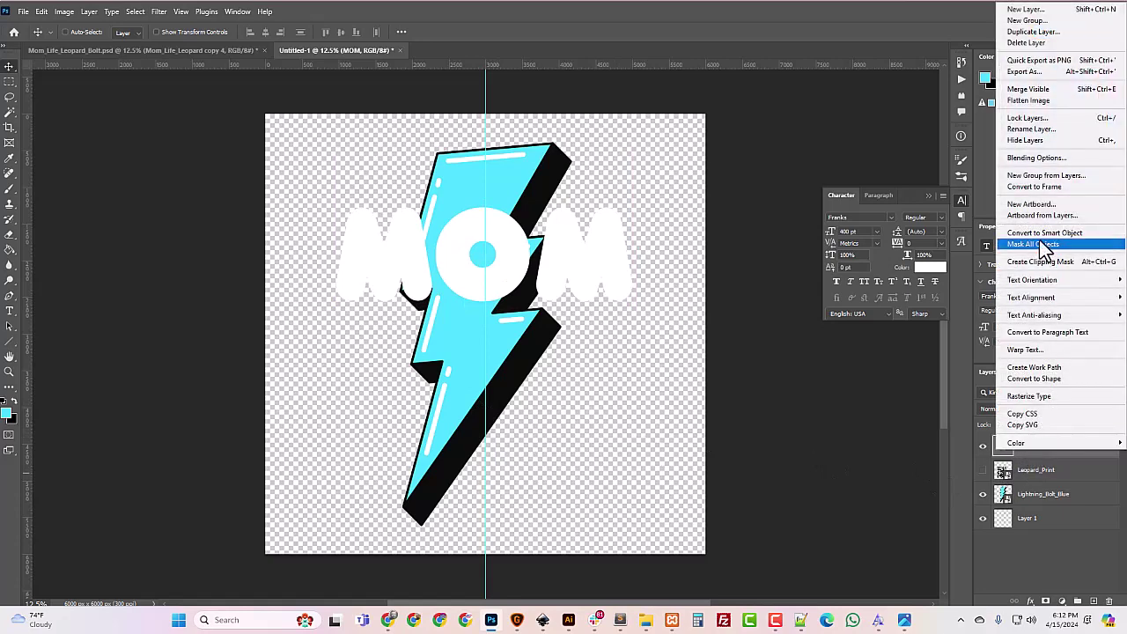
pyautogui.click(1032, 31)
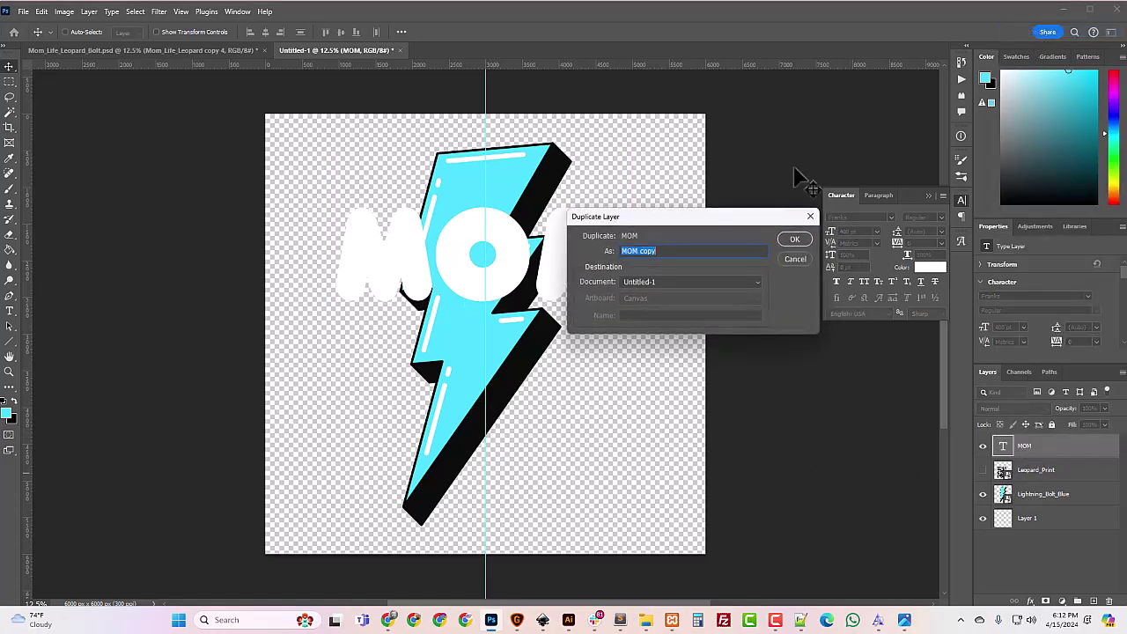
pyautogui.click(795, 242)
pyautogui.moveTo(464, 314); pyautogui.dragTo(508, 388)
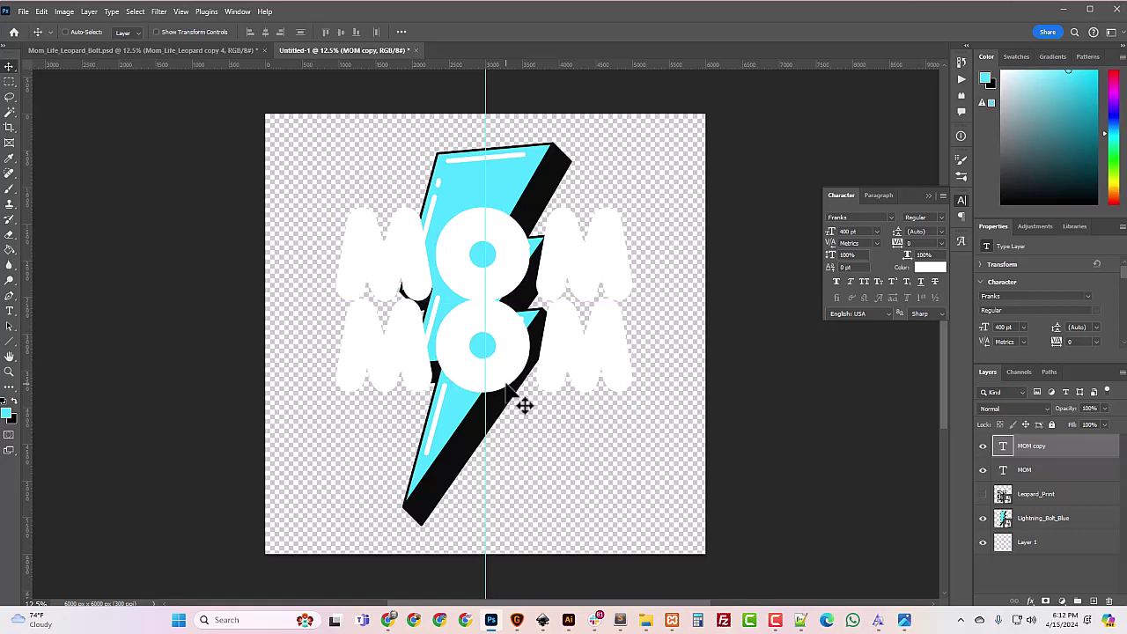
# Replace the wording of the lower MOM copy with LIFE
pyautogui.click(10, 311)
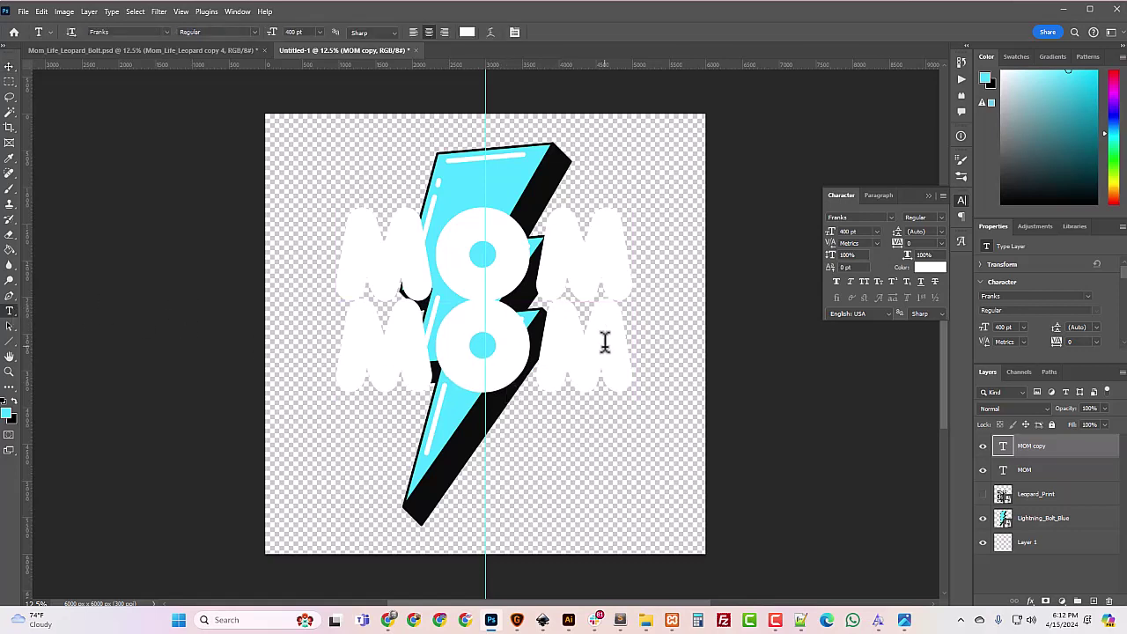
pyautogui.moveTo(606, 343); pyautogui.dragTo(319, 336)
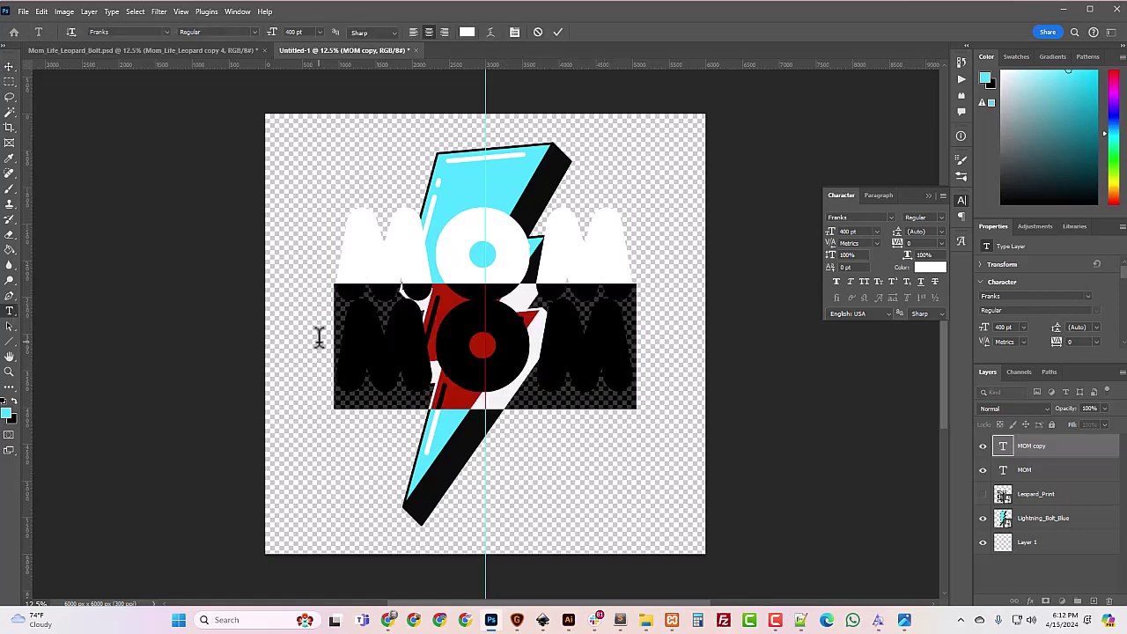
pyautogui.write('LIFE')
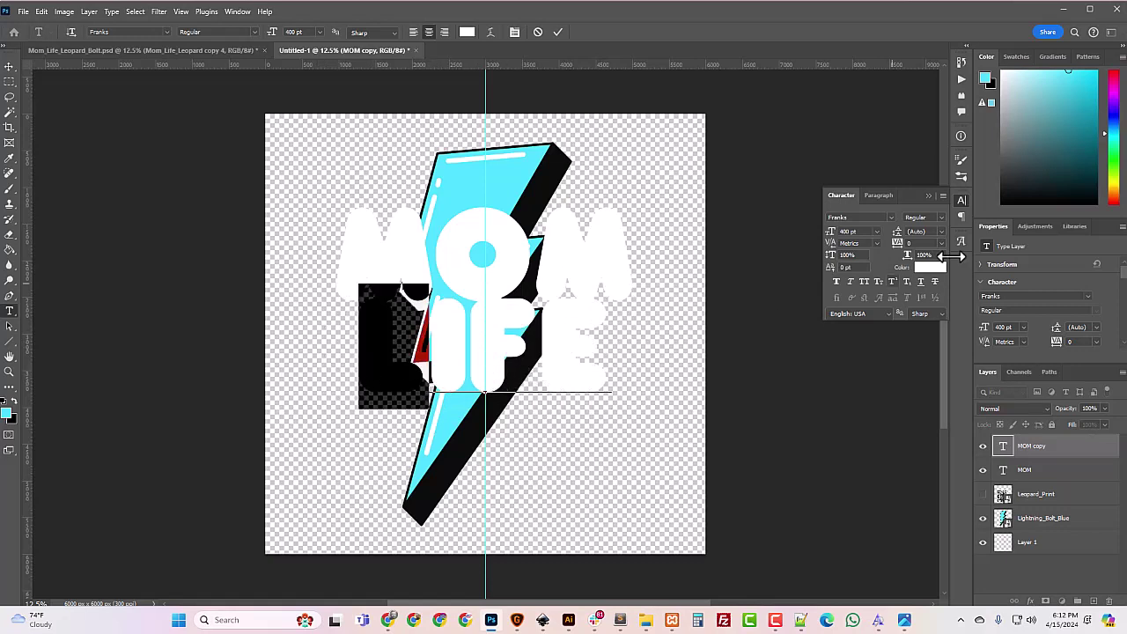
# Set the tracking of the letters I, F and E in LIFE to 50
pyautogui.moveTo(429, 352); pyautogui.dragTo(597, 357)
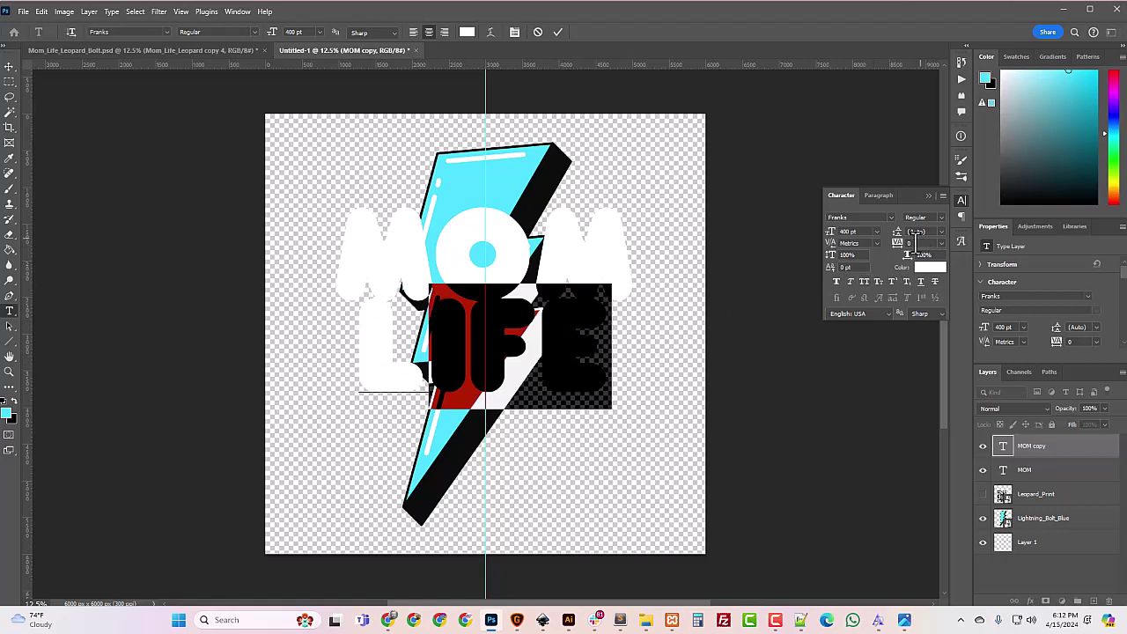
pyautogui.click(916, 242)
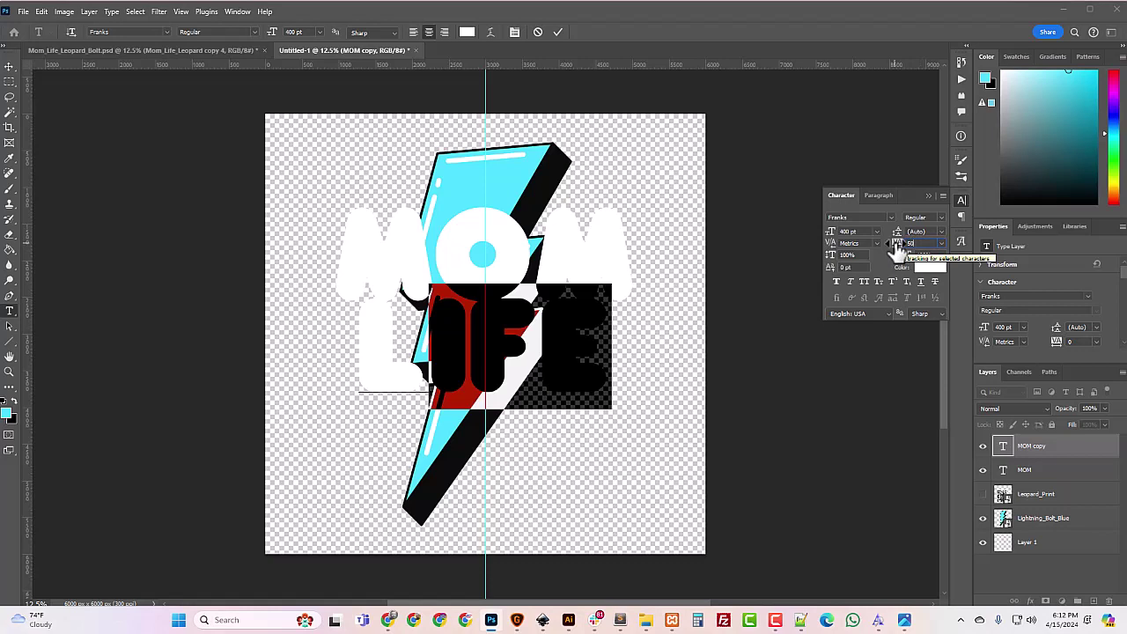
pyautogui.press('Return')
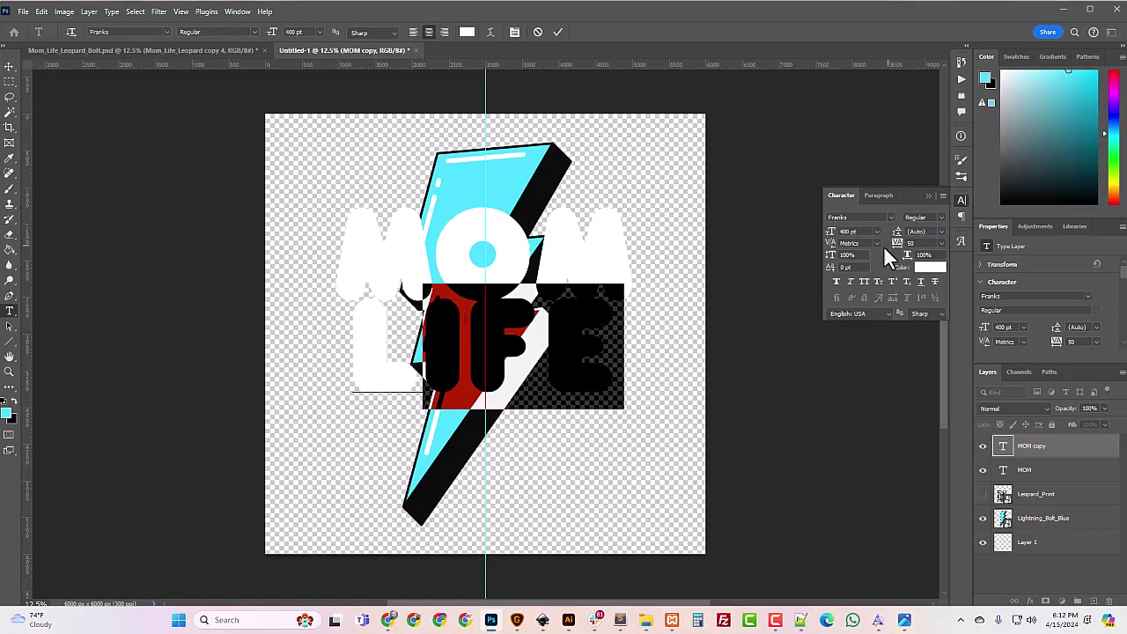
pyautogui.click(11, 68)
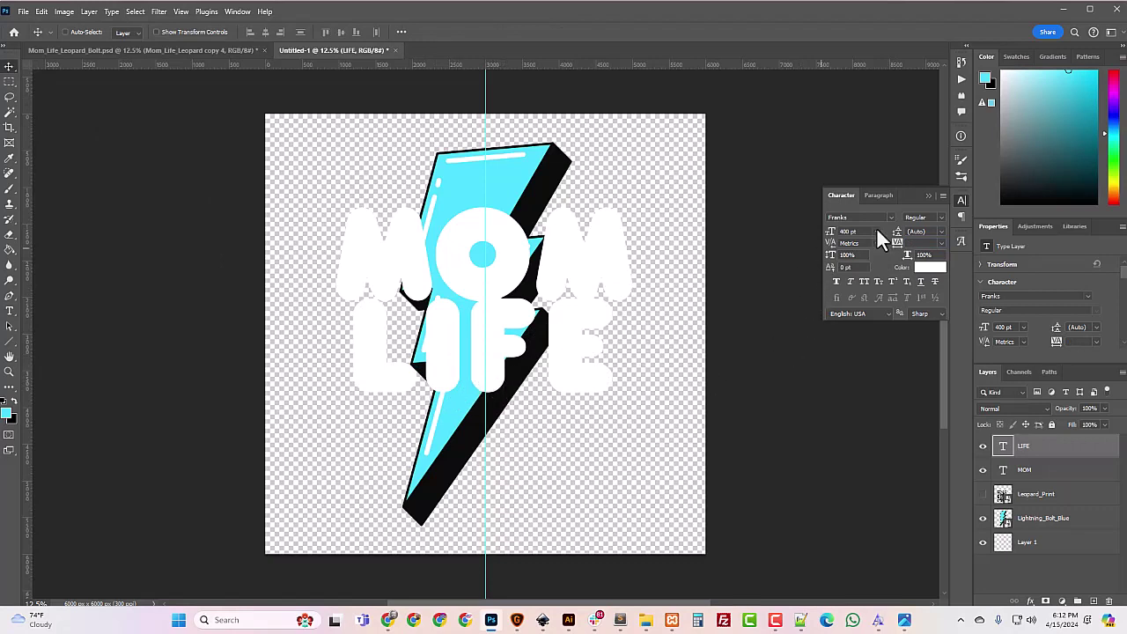
# Set the LIFE text size to 450 pt and move it down slightly to sit just under MOM
pyautogui.click(852, 231)
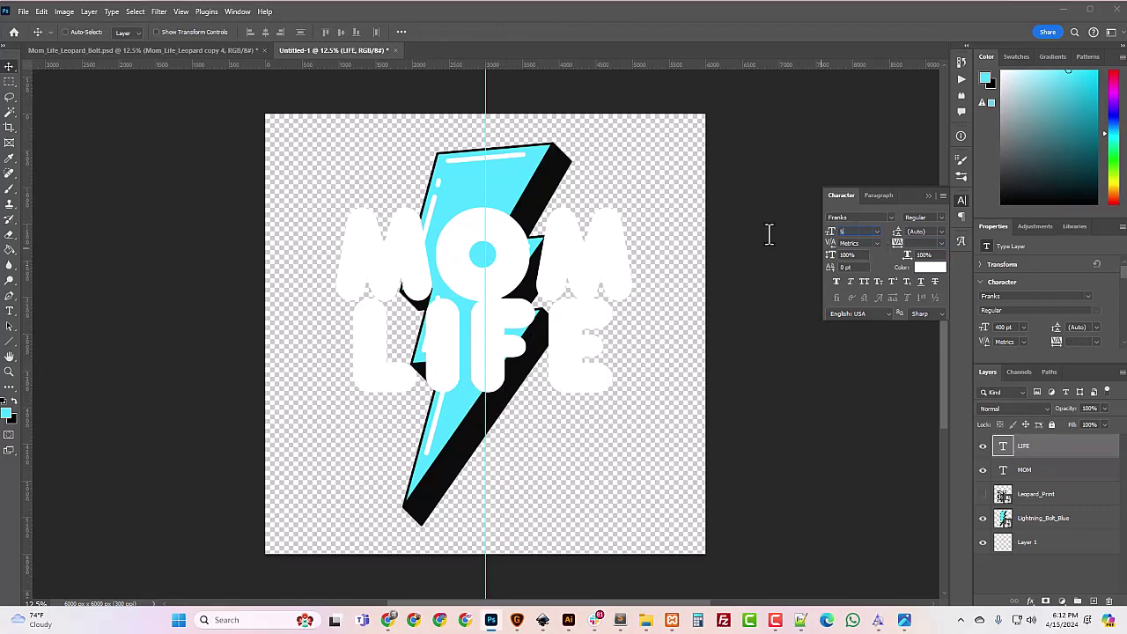
pyautogui.write('500')
pyautogui.press('Return')
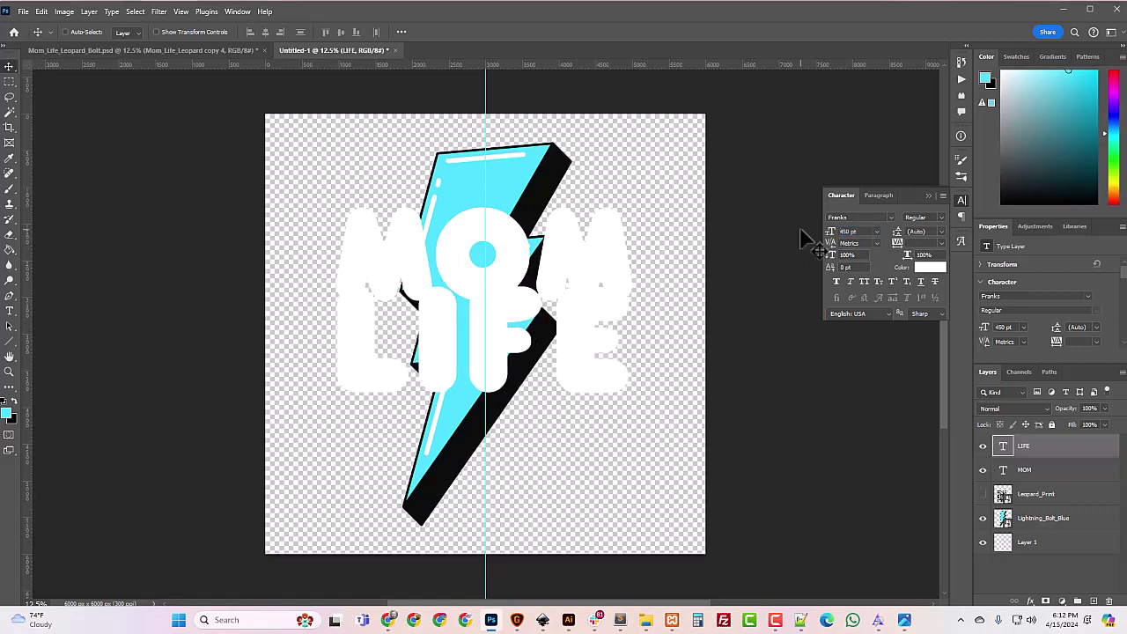
pyautogui.moveTo(572, 359); pyautogui.dragTo(573, 374)
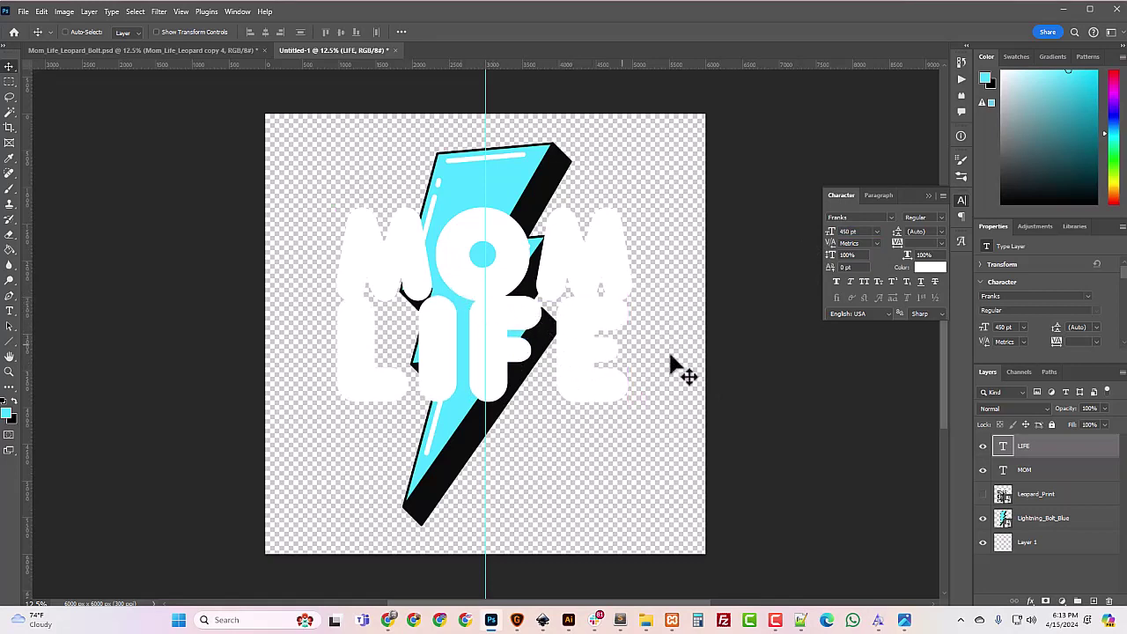
# Scale the MOM and LIFE layers together to about 119% and move them to the canvas's vertical centre at Y 3000 px
pyautogui.keyDown('shift'); pyautogui.click(1025, 475); pyautogui.keyUp('shift')
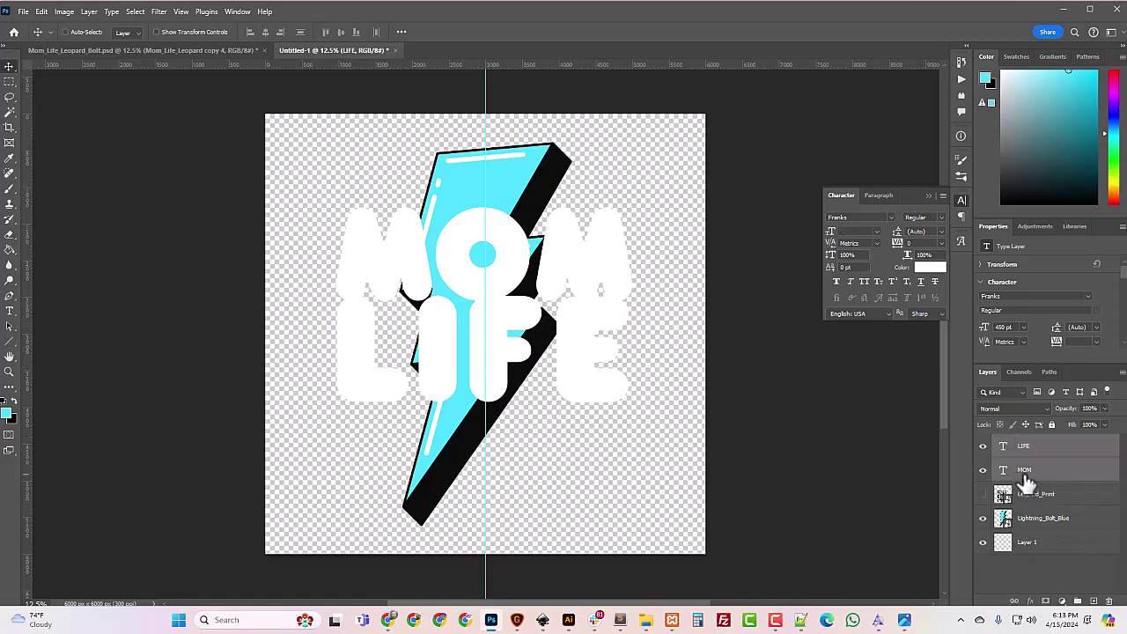
pyautogui.press('ctrl')
pyautogui.hotkey('ctrl', 't')
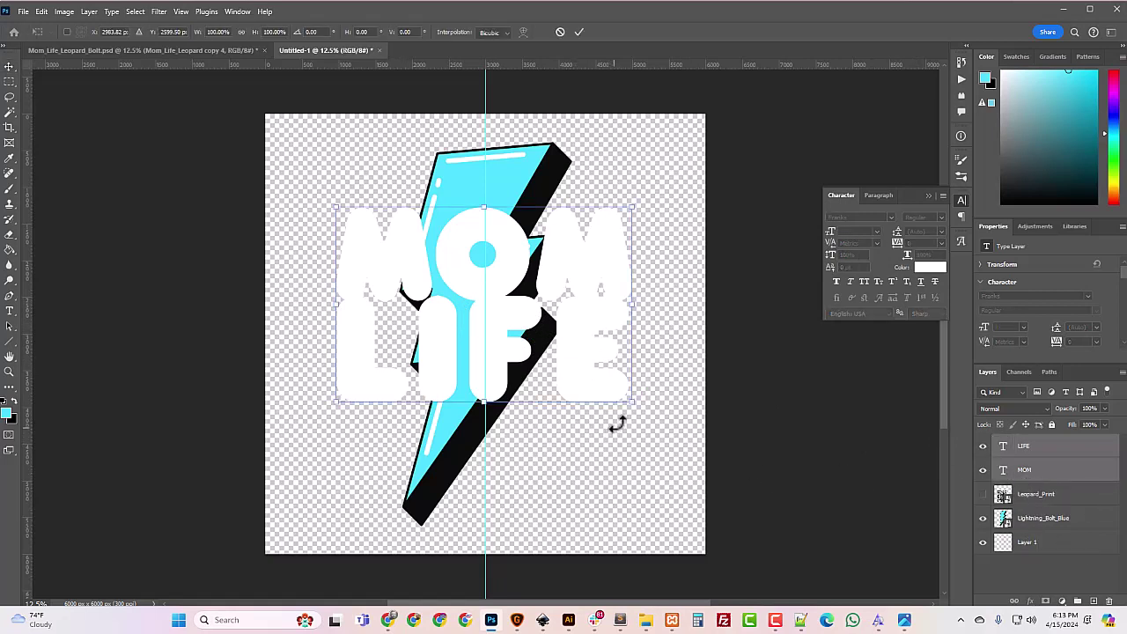
pyautogui.moveTo(630, 402); pyautogui.dragTo(650, 429)
pyautogui.moveTo(498, 346); pyautogui.dragTo(496, 380)
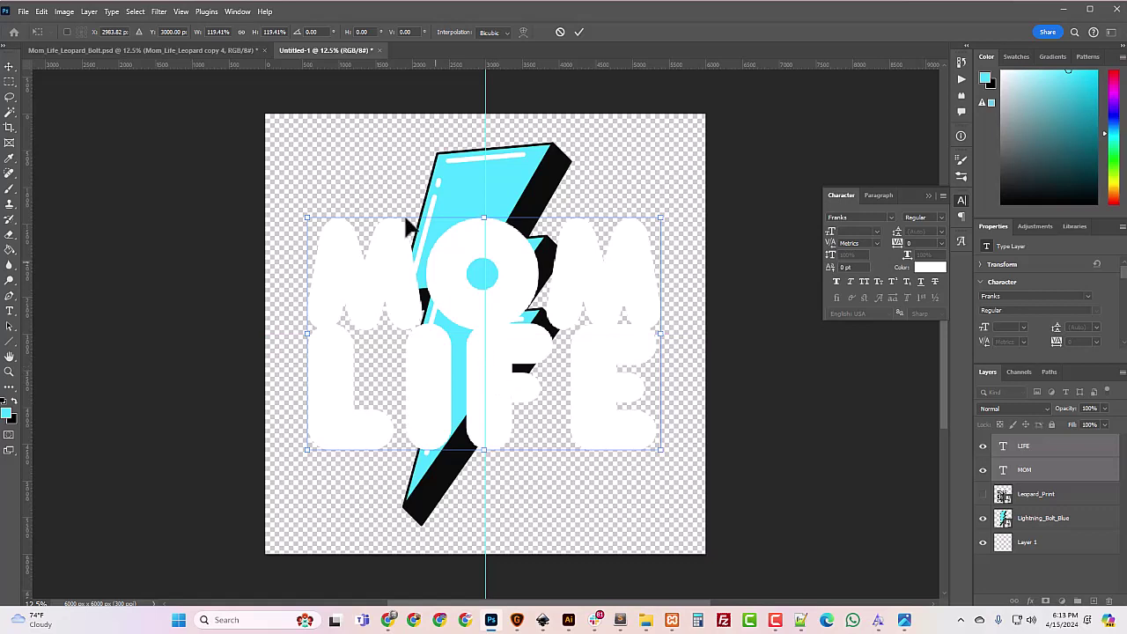
pyautogui.press('Return')
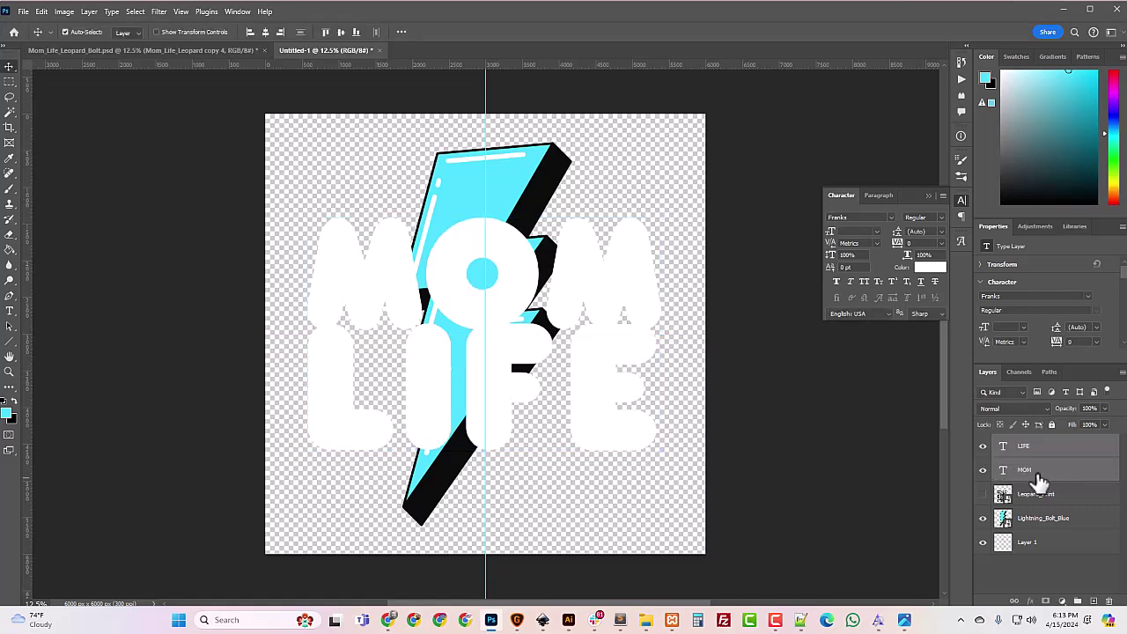
# Group the MOM and LIFE layers and name the group Mom_Life
pyautogui.hotkey('ctrl', 'g')
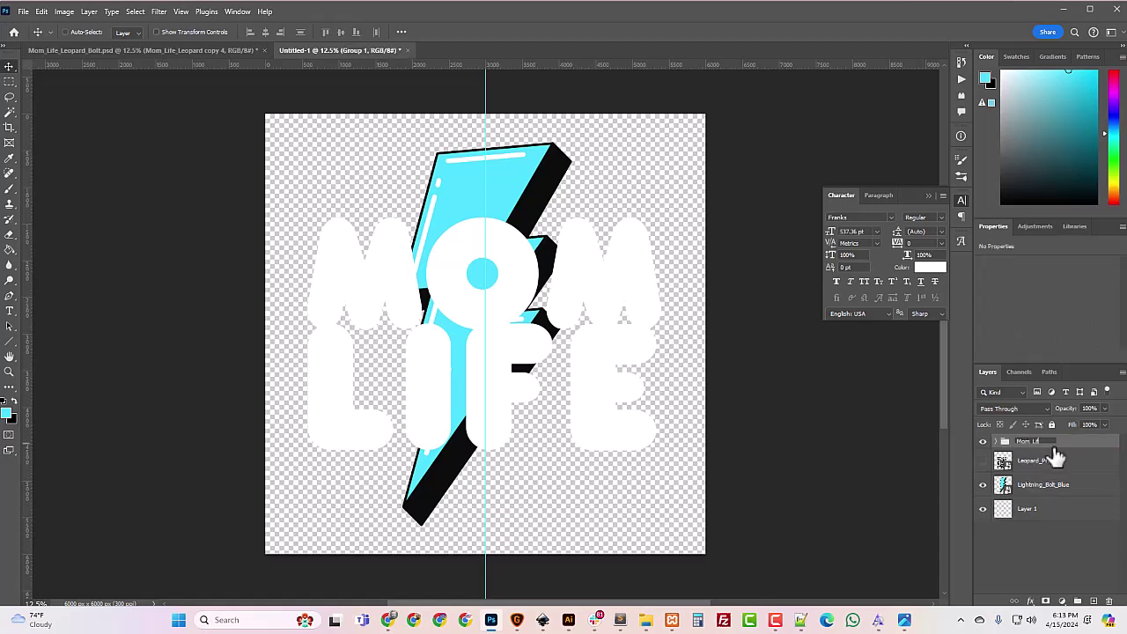
pyautogui.write('e')
pyautogui.press('Return')
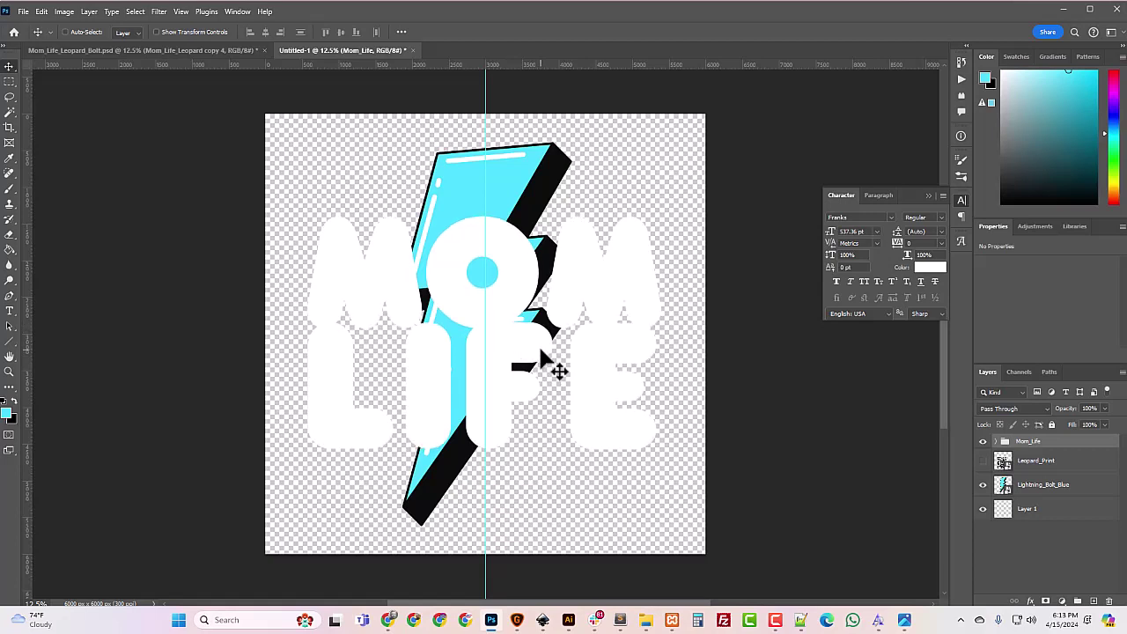
# Scale the Mom_Life group down to about 95% width and 96% height
pyautogui.hotkey('ctrl', 't')
pyautogui.moveTo(662, 217); pyautogui.dragTo(652, 220)
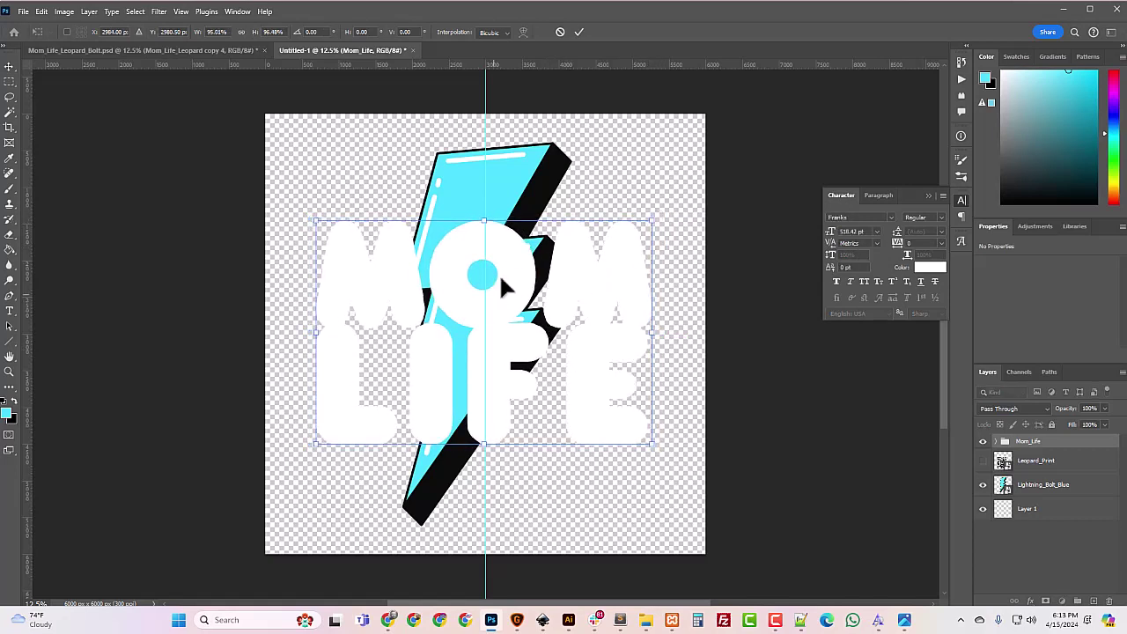
pyautogui.press('Return')
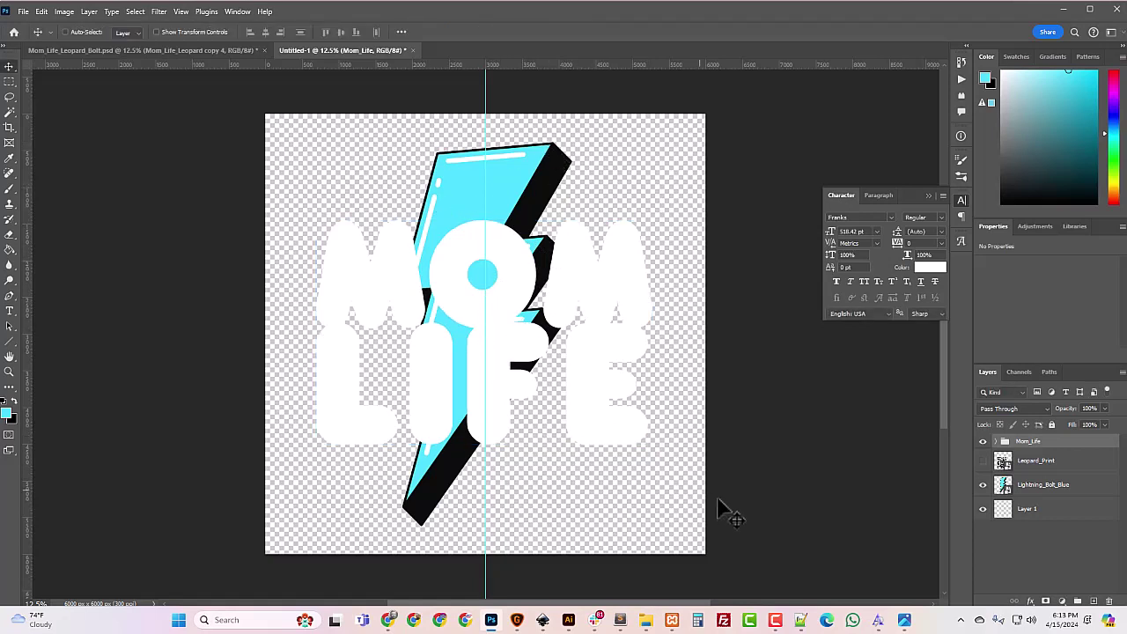
# Show the Leopard_Print layer, move it above the Mom_Life group and position it over the left half of the lettering
pyautogui.click(995, 442)
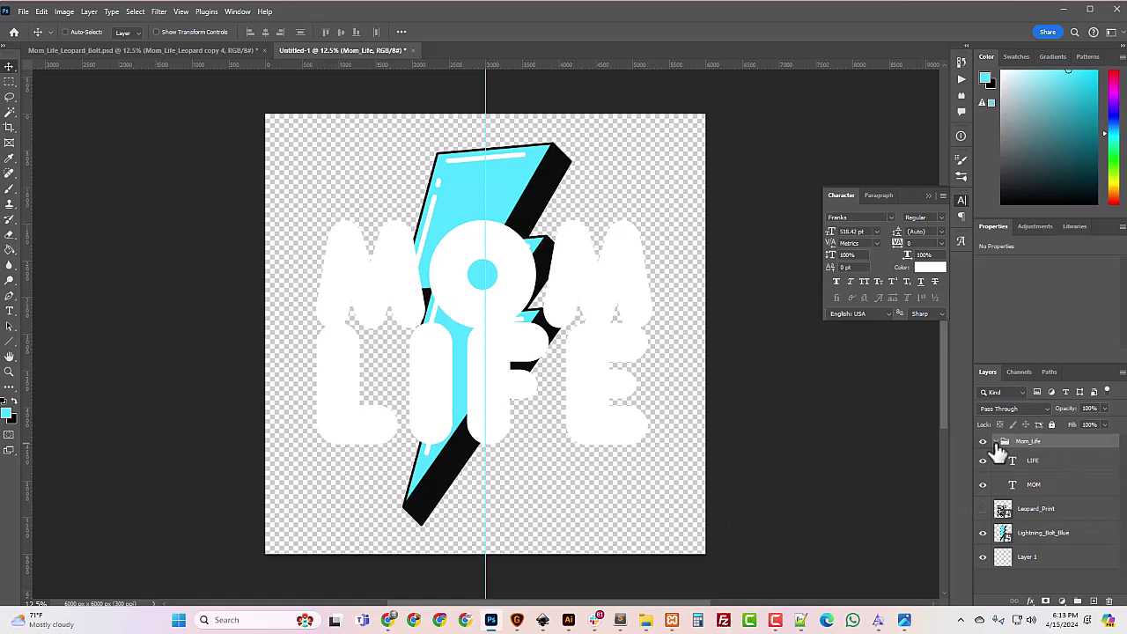
pyautogui.click(995, 442)
pyautogui.click(1008, 462)
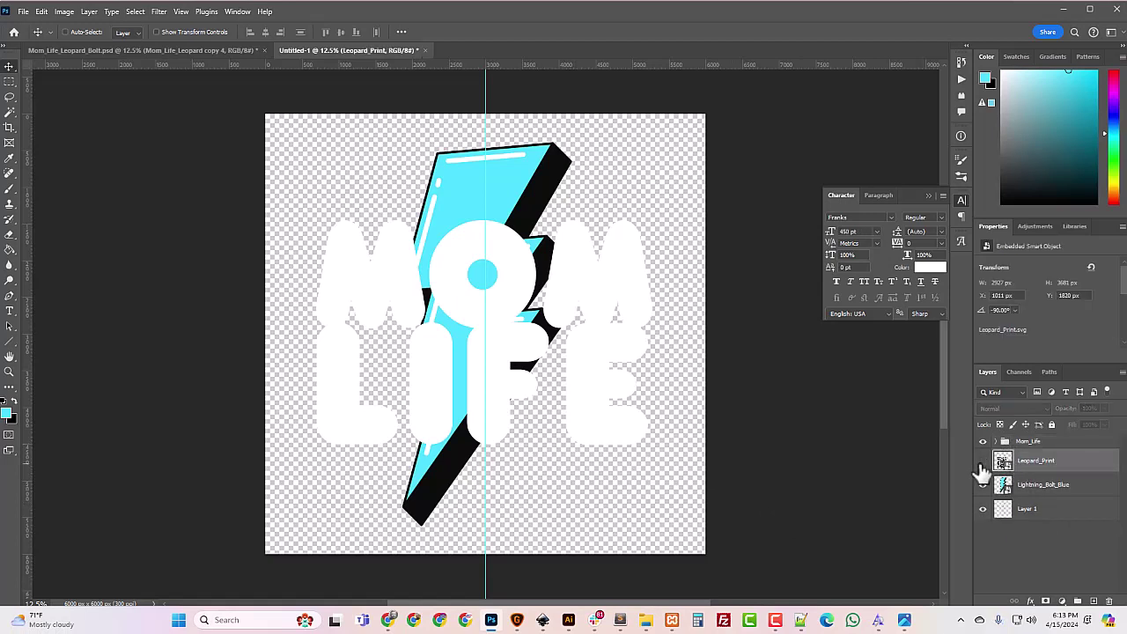
pyautogui.click(982, 462)
pyautogui.moveTo(1038, 463); pyautogui.dragTo(1032, 434)
pyautogui.moveTo(516, 471); pyautogui.dragTo(491, 397)
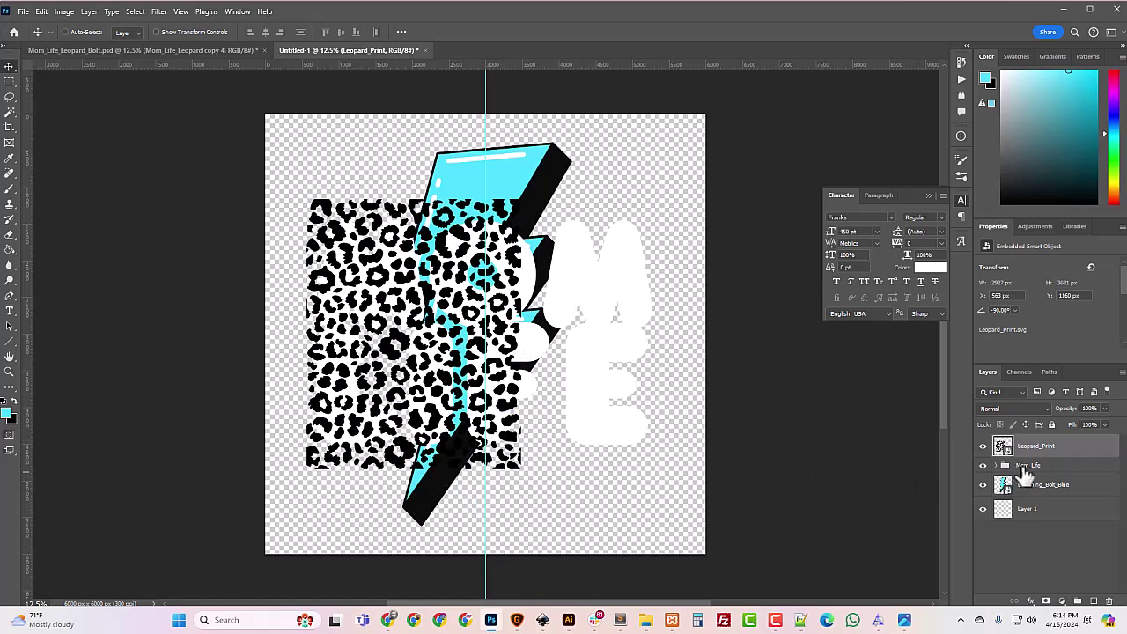
# Add a 40 px black inside stroke to the Mom_Life group and expand the group to show its text layers
pyautogui.rightClick(1024, 467)
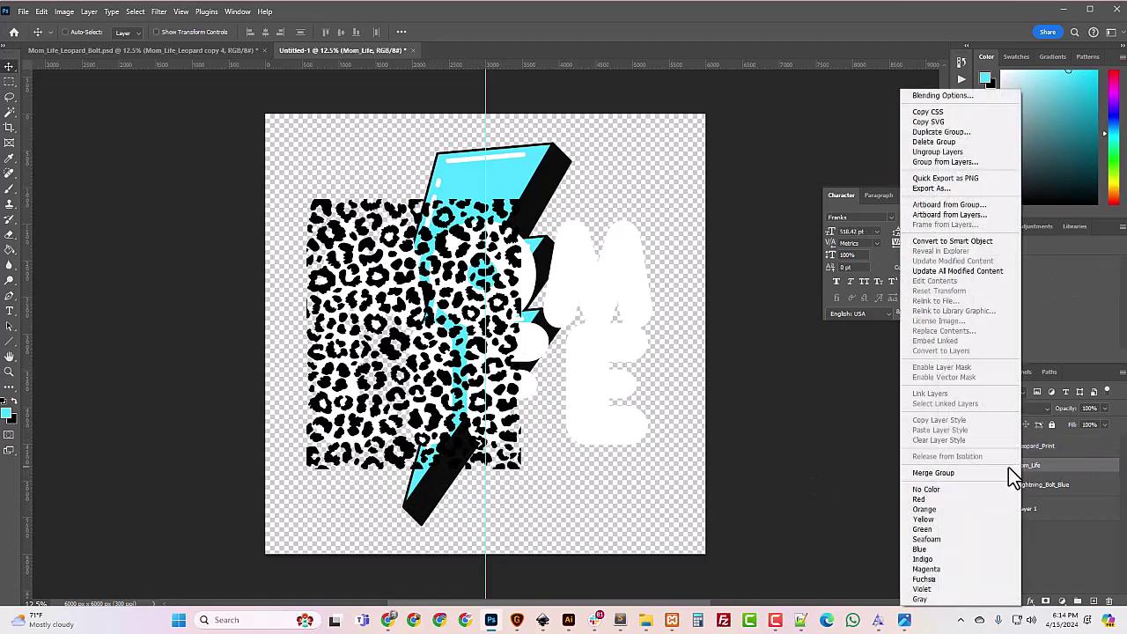
pyautogui.click(949, 95)
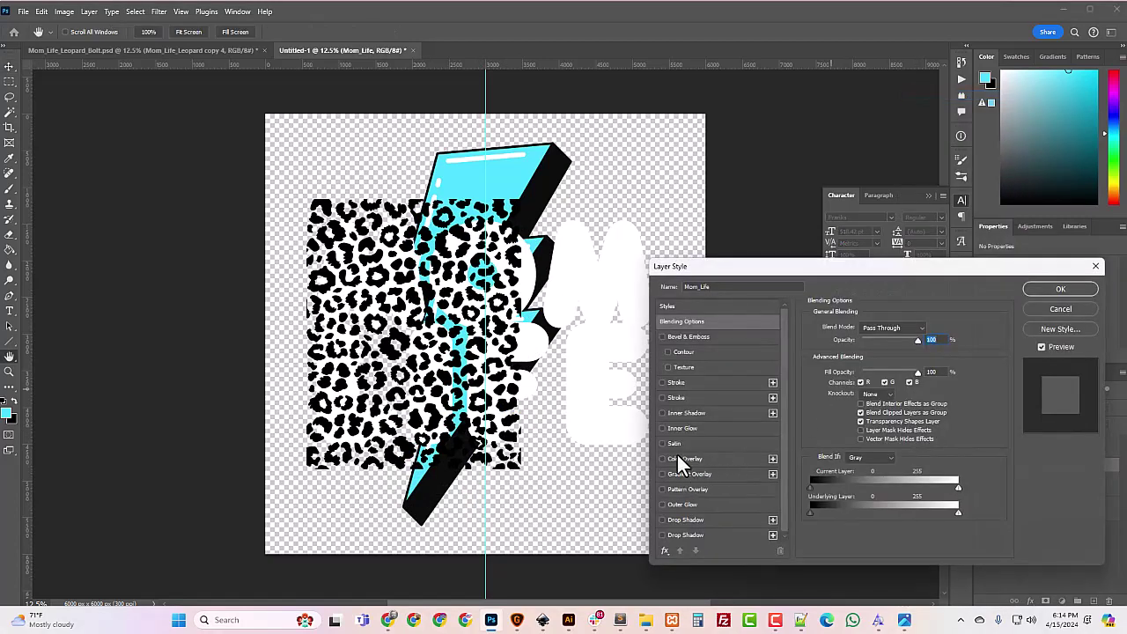
pyautogui.click(675, 397)
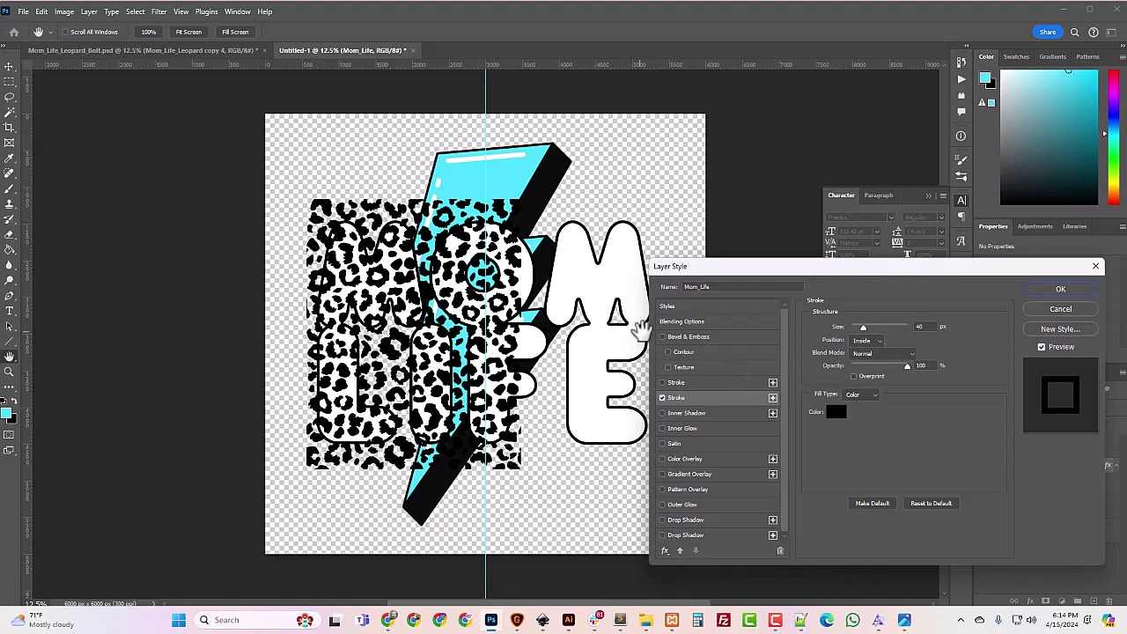
pyautogui.click(1057, 296)
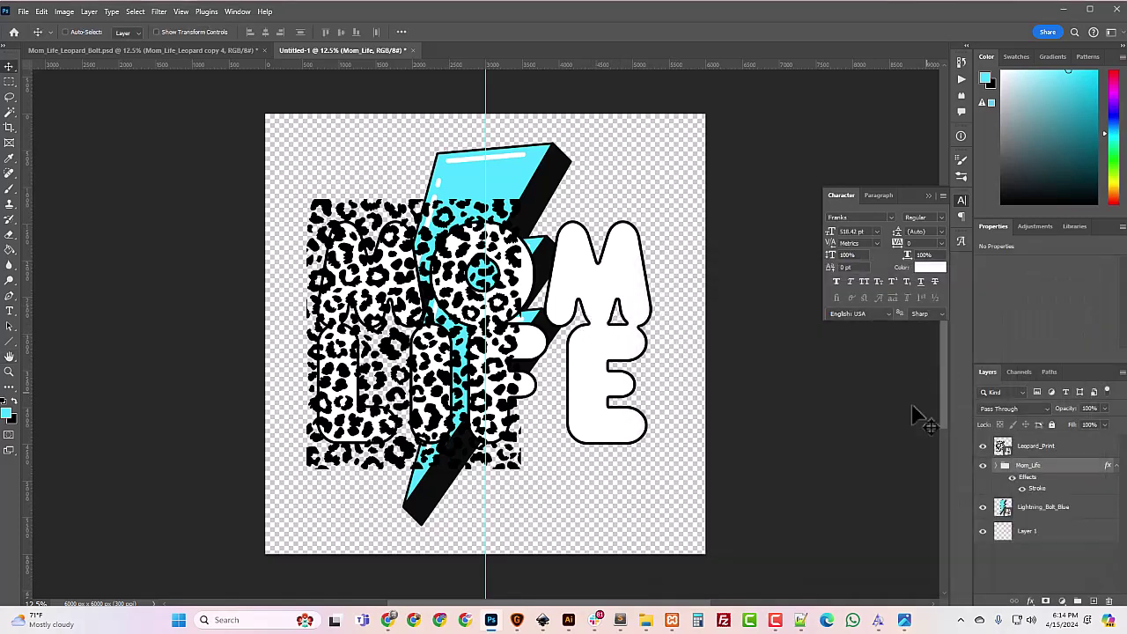
pyautogui.click(996, 467)
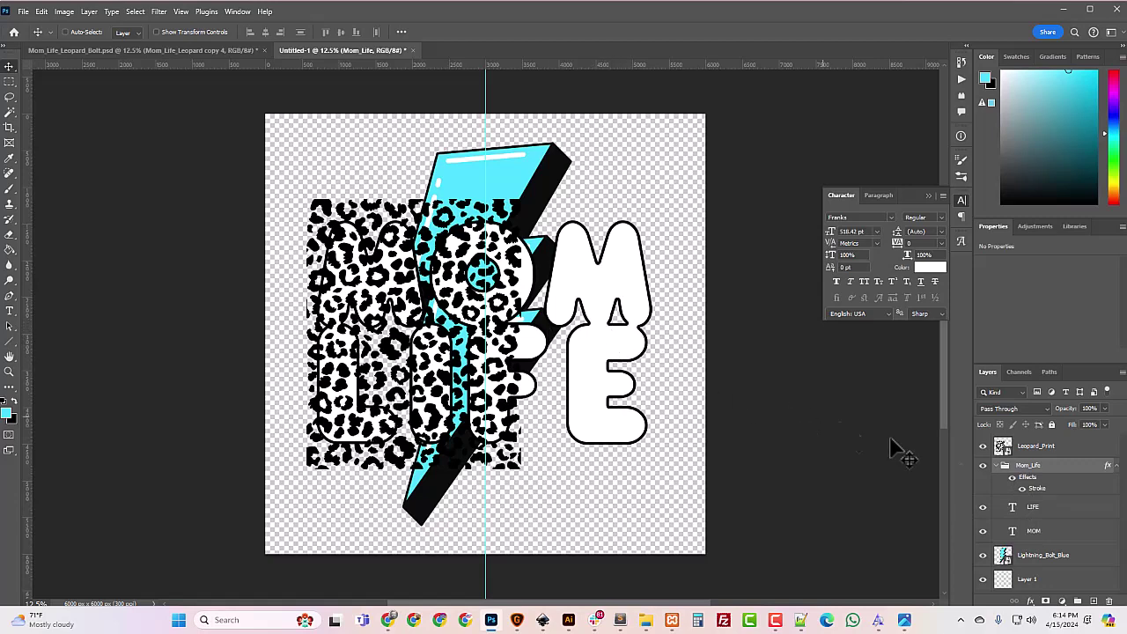
# Duplicate the Leopard_Print layer and move the copy beside the original to cover the right half of the lettering
pyautogui.click(1026, 449)
pyautogui.rightClick(1026, 448)
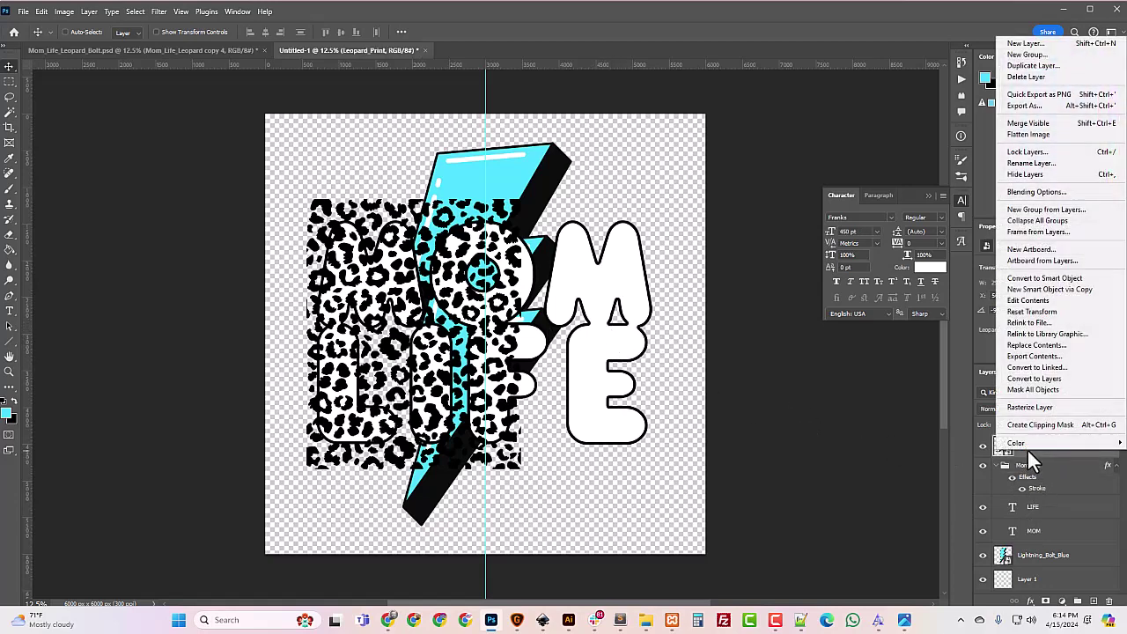
pyautogui.click(1066, 67)
pyautogui.click(795, 240)
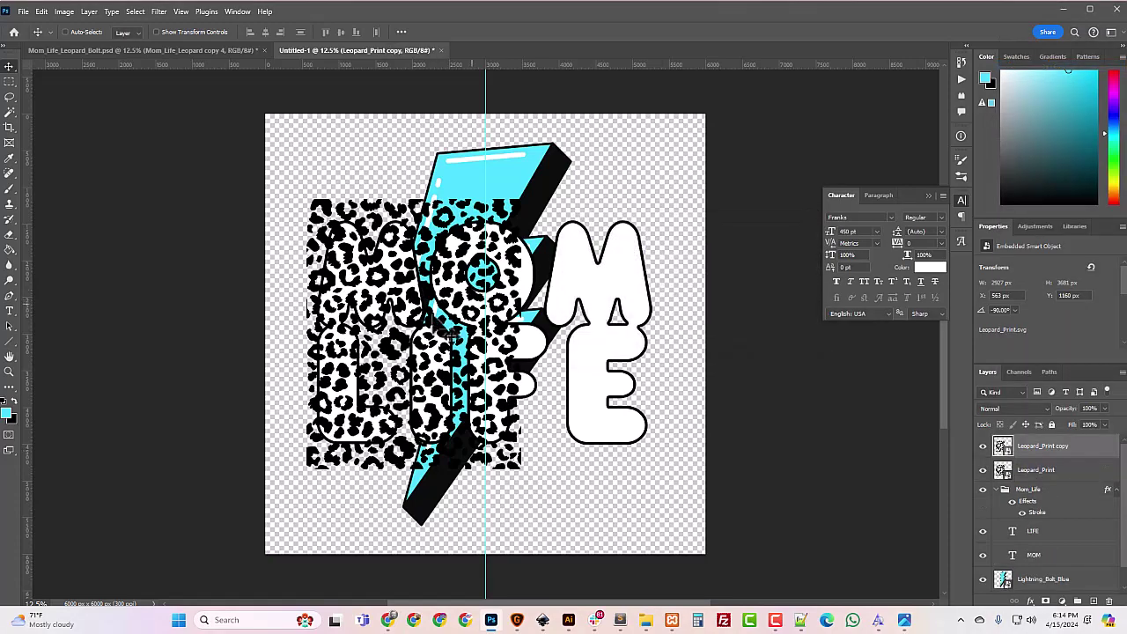
pyautogui.moveTo(427, 348); pyautogui.dragTo(631, 362)
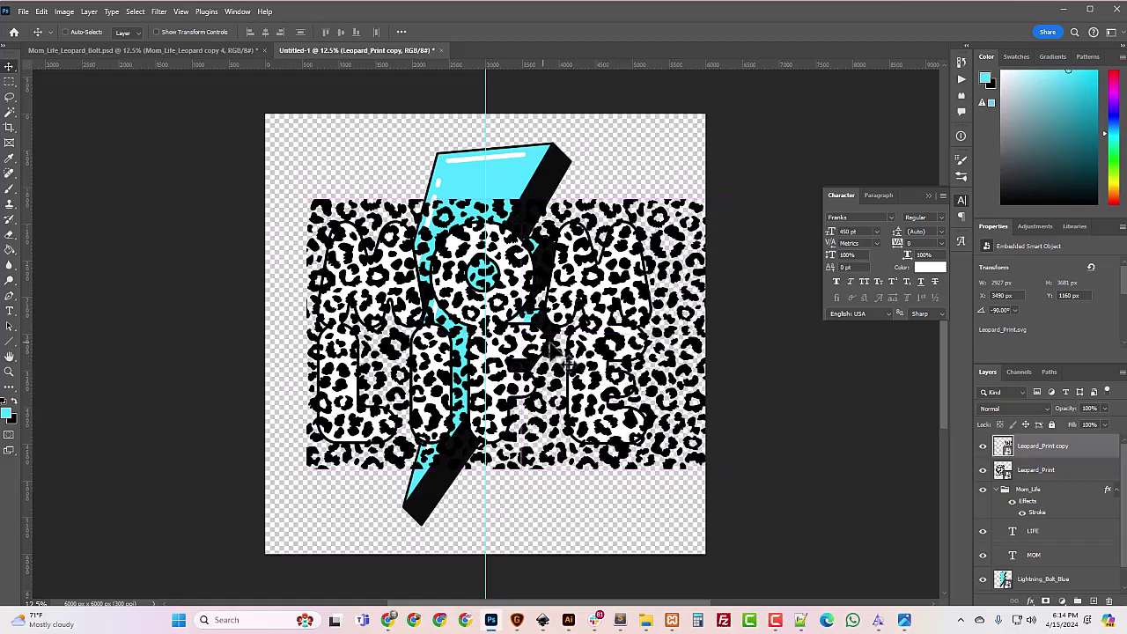
# Nudge the Leopard_Print copy 2 px left to close the seam between the two pattern pieces
pyautogui.hotkey('ctrl', '+')
pyautogui.hotkey('ctrl', '+')
pyautogui.hotkey('ctrl', '+')
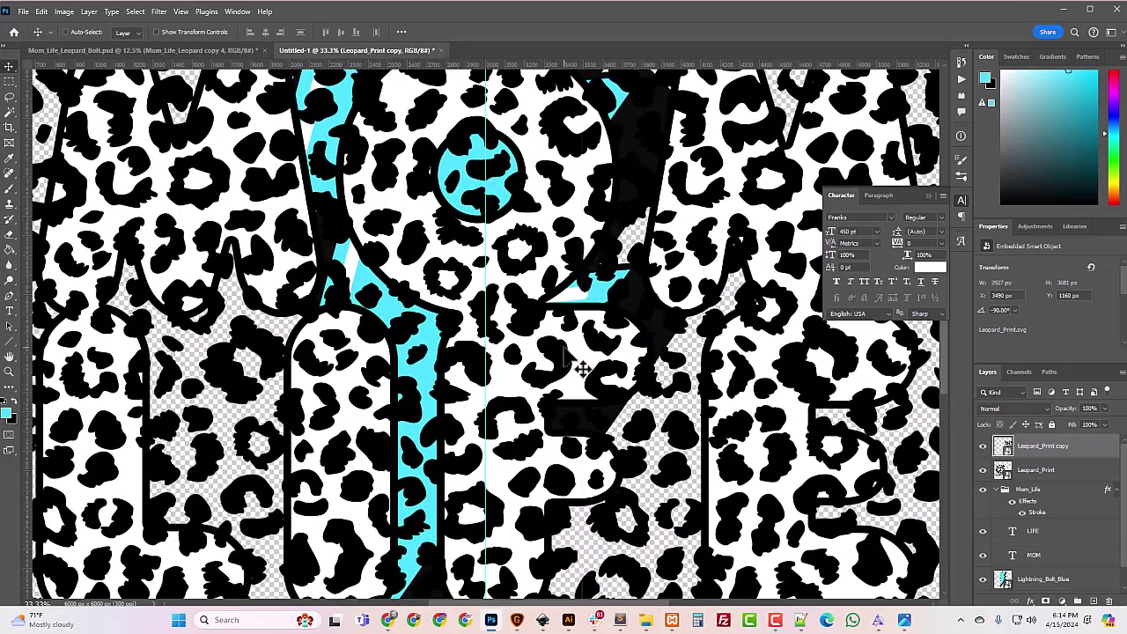
pyautogui.scroll(2, 581, 367)
pyautogui.scroll(2, 569, 334)
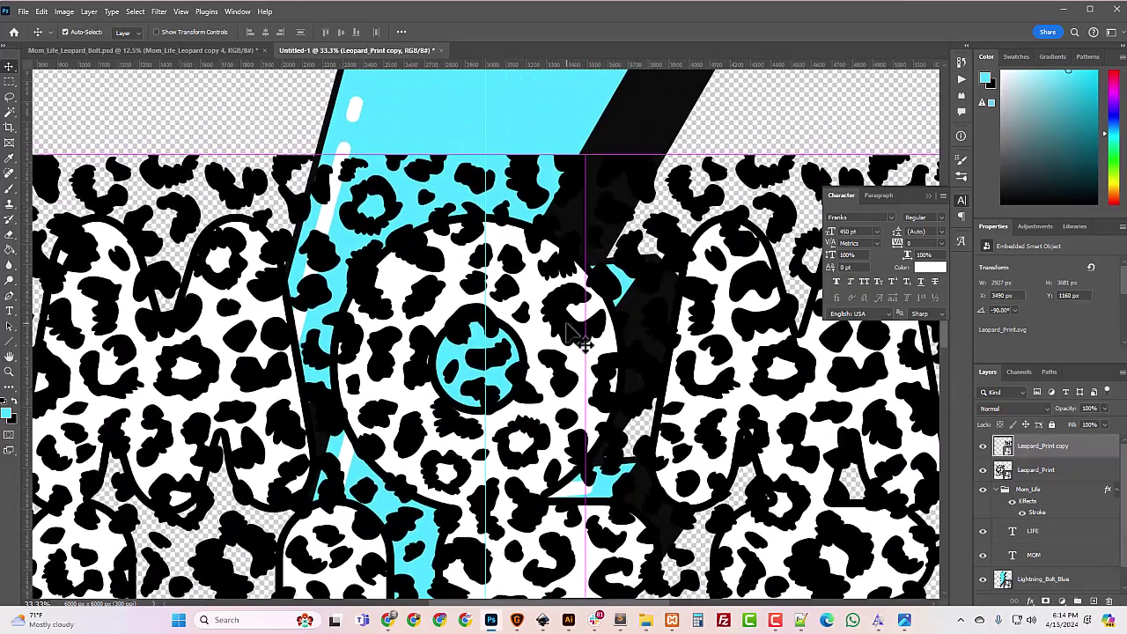
pyautogui.hotkey('ctrl', '+')
pyautogui.press('Left')
pyautogui.press('Left')
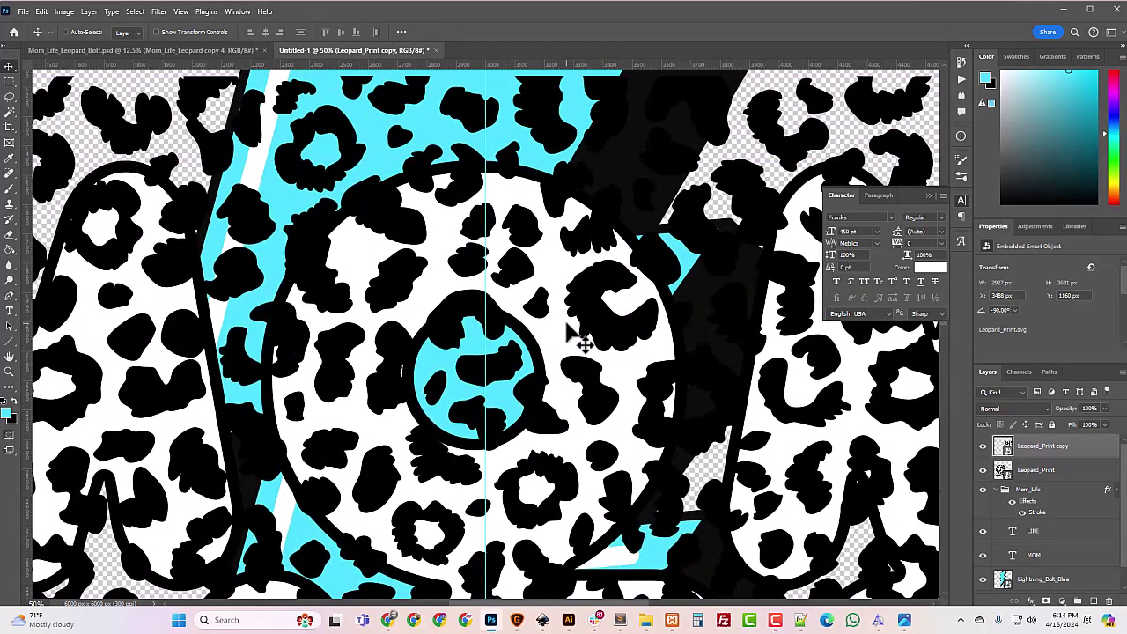
pyautogui.hotkey('ctrl', '-')
pyautogui.hotkey('ctrl', '-')
pyautogui.hotkey('ctrl', '-')
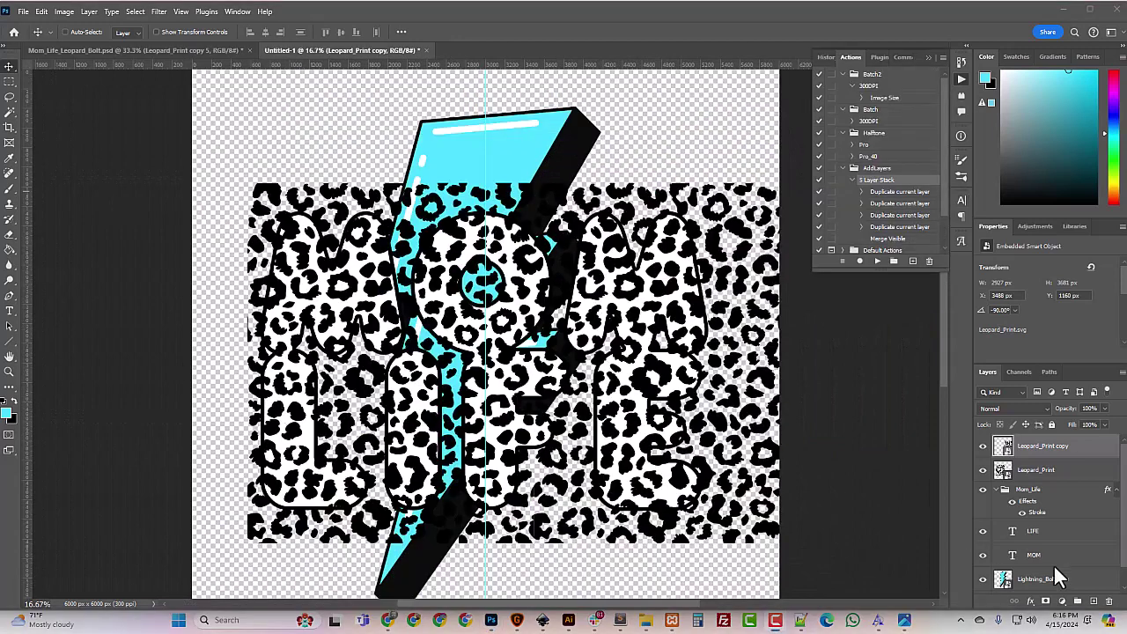
# Scale both leopard-print layers together to about 85% over the lettering and clip them to the Mom_Life group
pyautogui.keyDown('shift'); pyautogui.click(1026, 472); pyautogui.keyUp('shift')
pyautogui.hotkey('ctrl', 't')
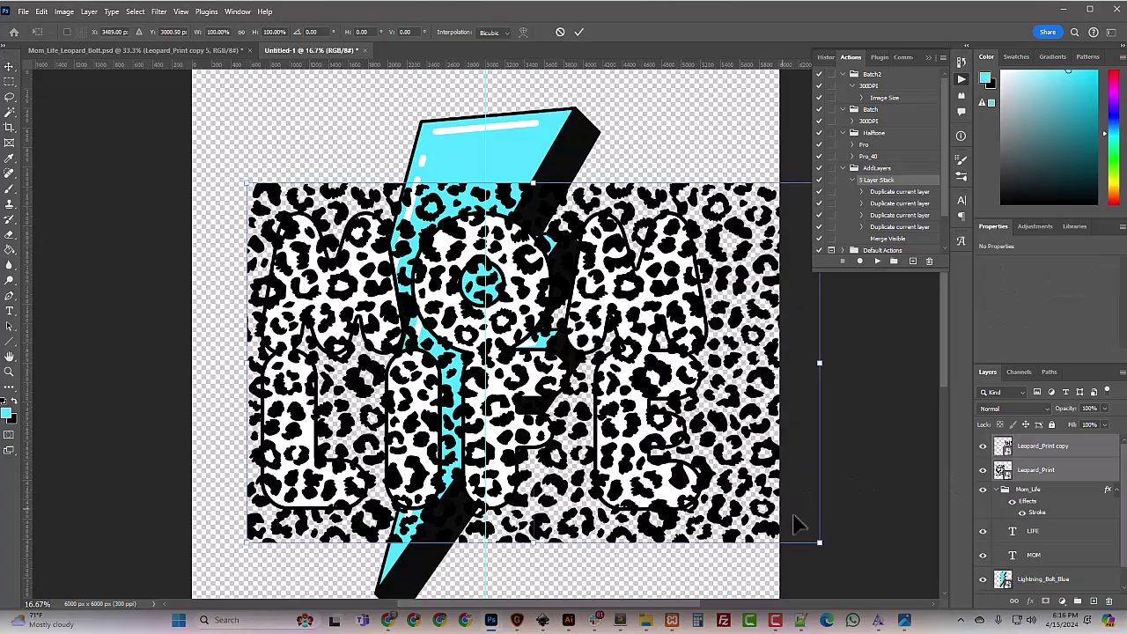
pyautogui.moveTo(820, 545); pyautogui.dragTo(772, 512)
pyautogui.moveTo(771, 184); pyautogui.dragTo(737, 203)
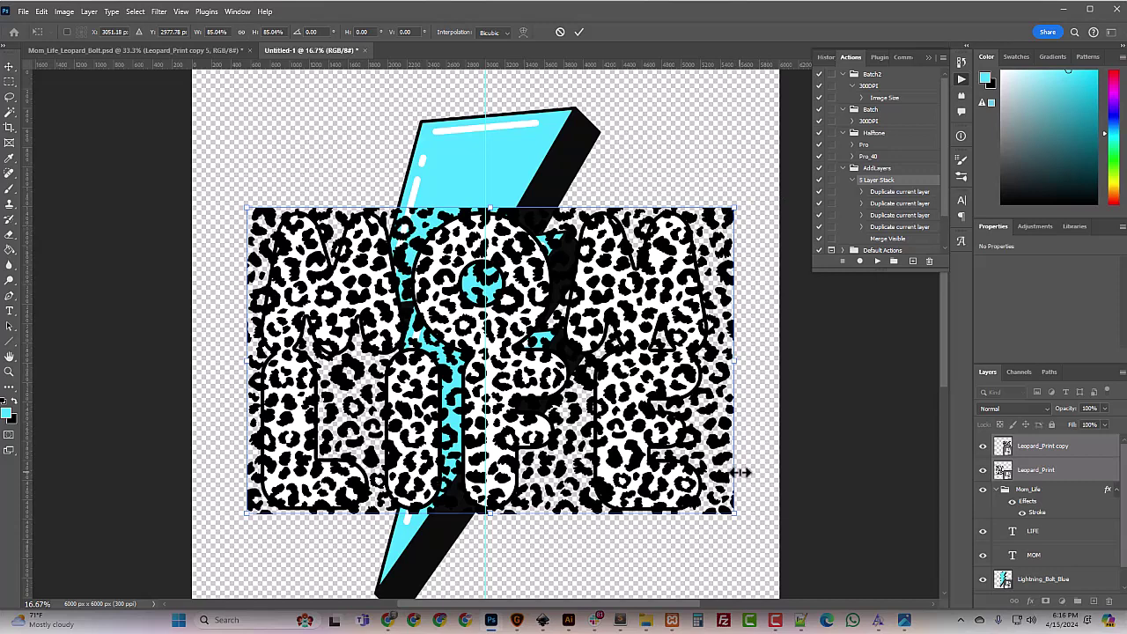
pyautogui.press('Return')
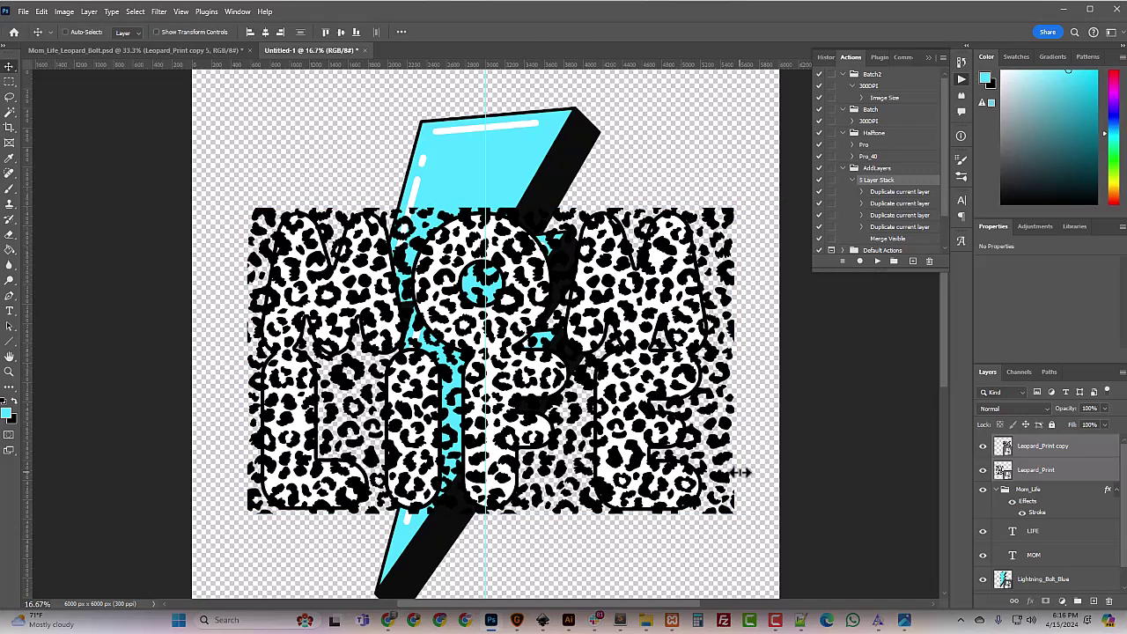
pyautogui.rightClick(1024, 469)
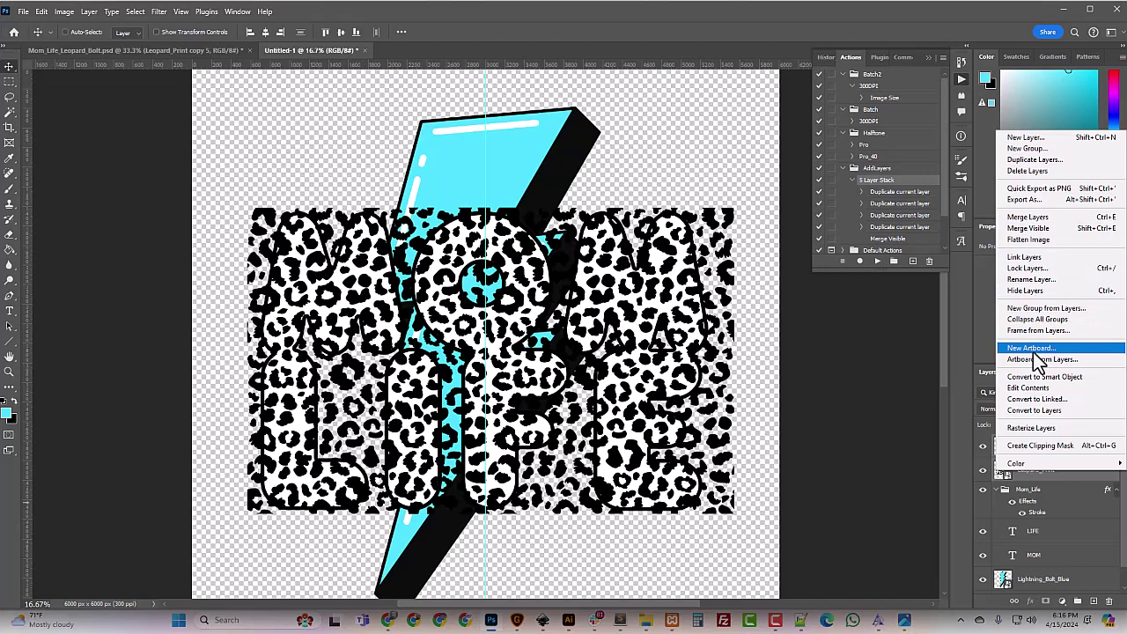
pyautogui.click(1041, 445)
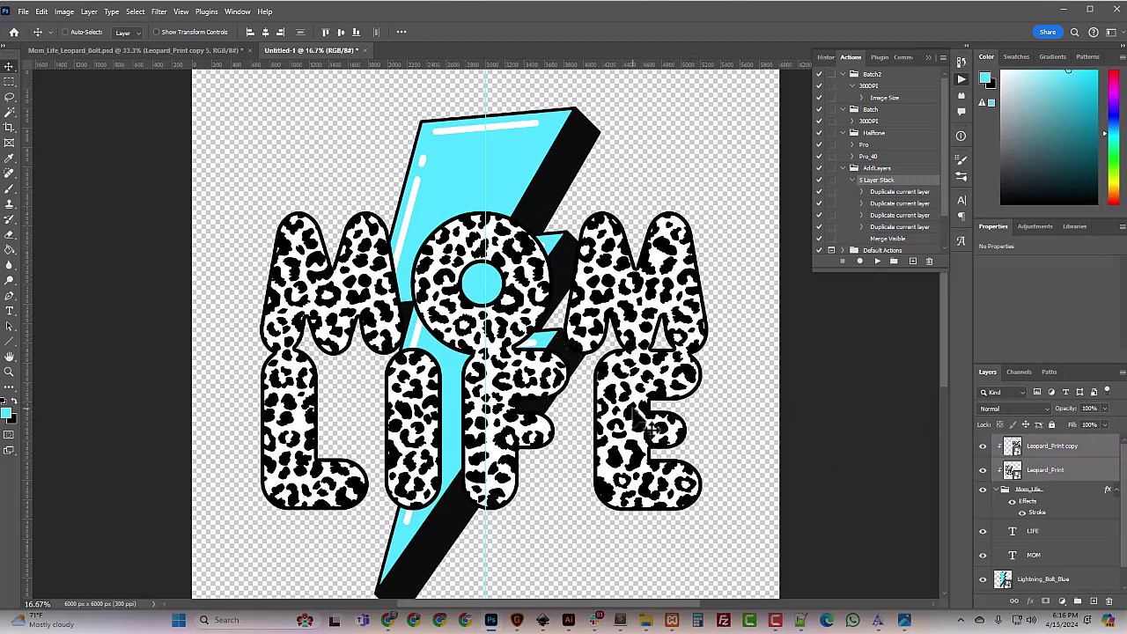
# Clear the guides from the canvas and check the leopard-print lettering up close
pyautogui.click(181, 13)
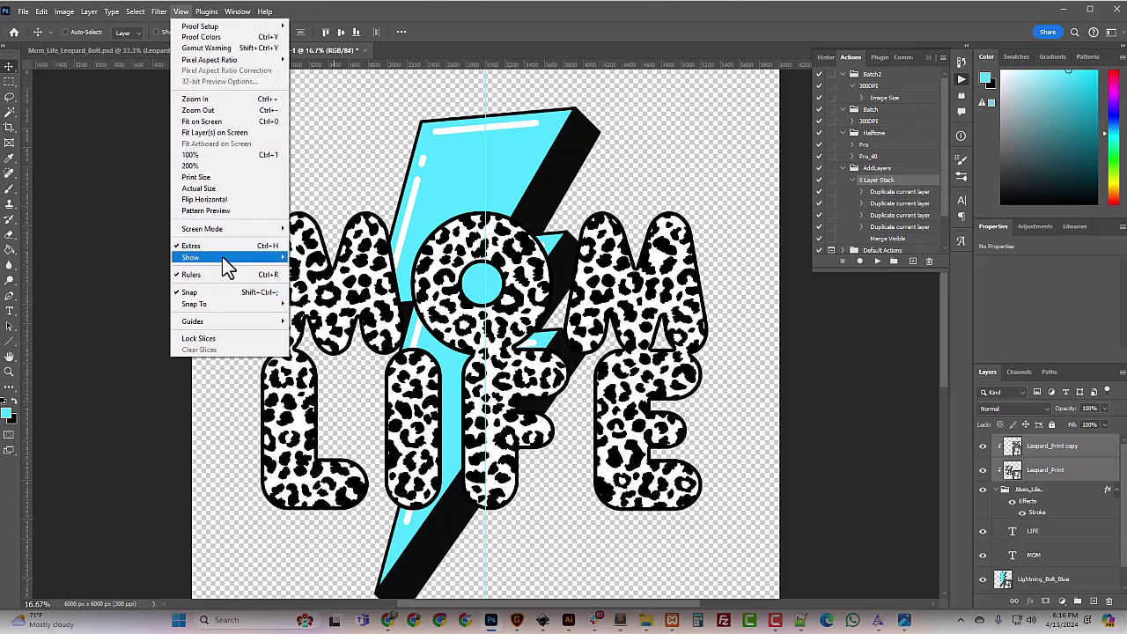
pyautogui.moveTo(229, 320)
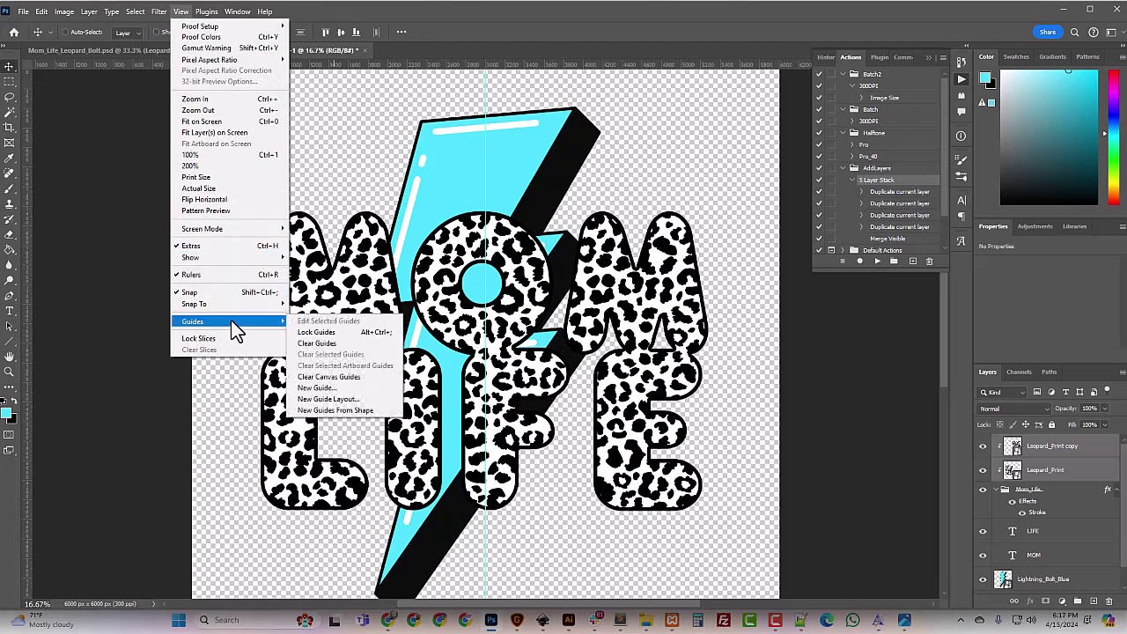
pyautogui.click(317, 348)
pyautogui.scroll(-2, 497, 388)
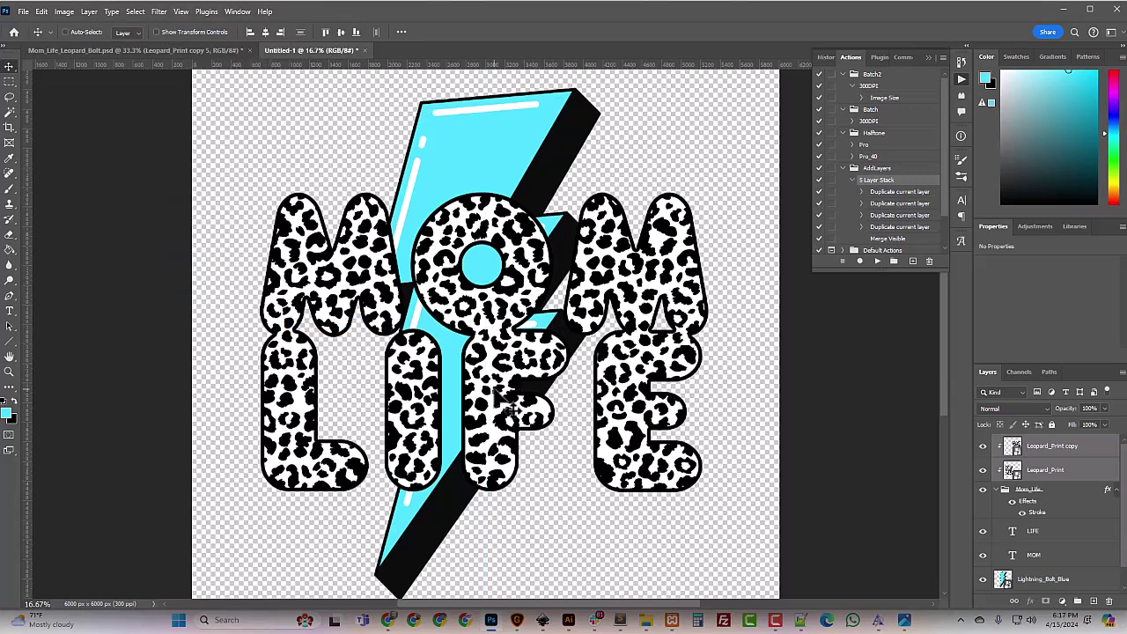
pyautogui.scroll(2, 509, 401)
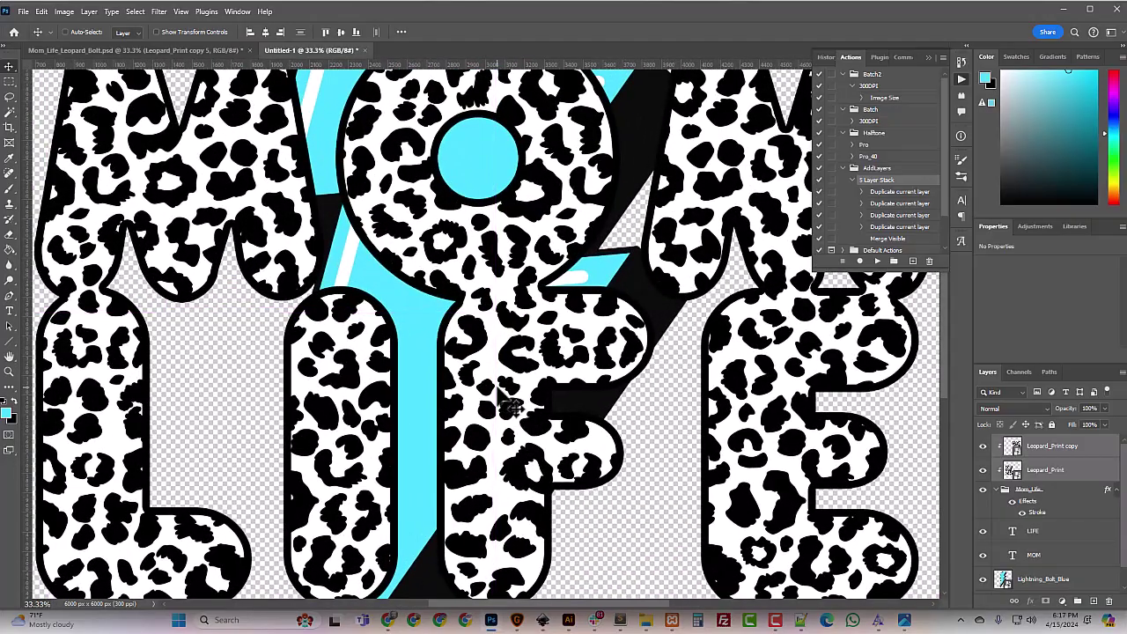
pyautogui.scroll(-3, 509, 403)
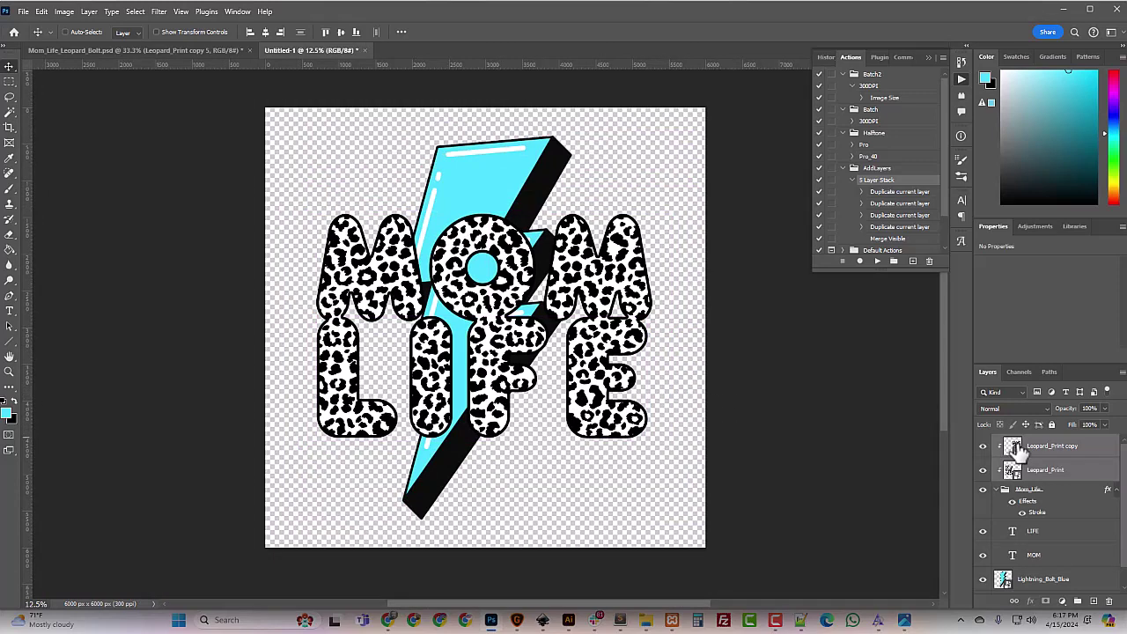
# Add a Gradient Overlay to the Mom_Life group and save its custom gradient as a preset named Rainbow
pyautogui.doubleClick(1030, 509)
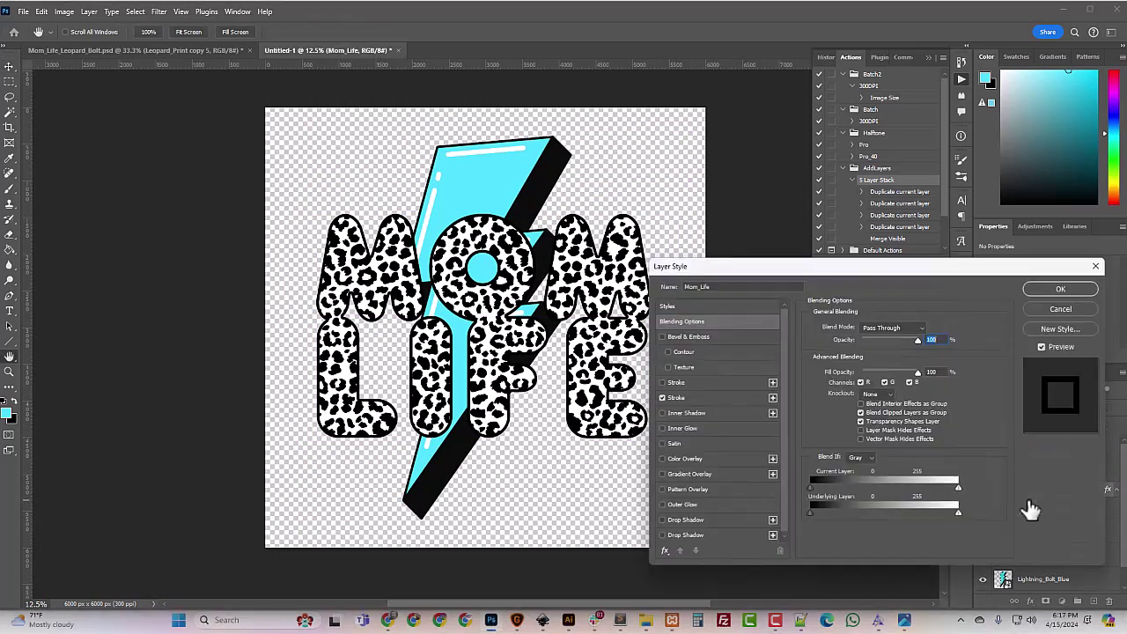
pyautogui.click(686, 474)
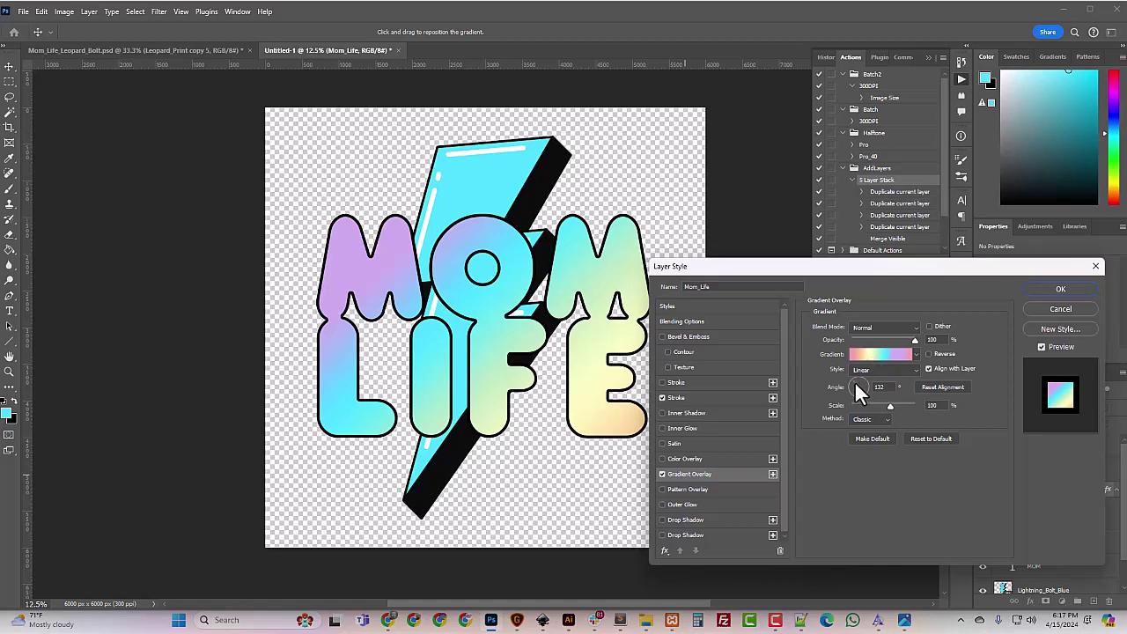
pyautogui.click(867, 359)
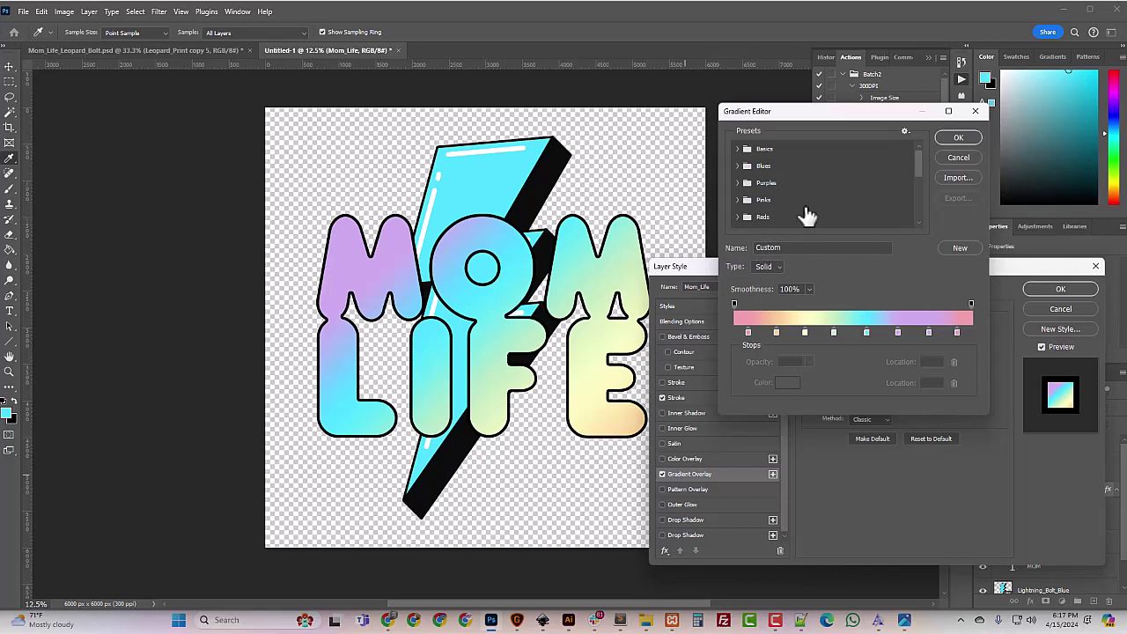
pyautogui.scroll(-8, 806, 211)
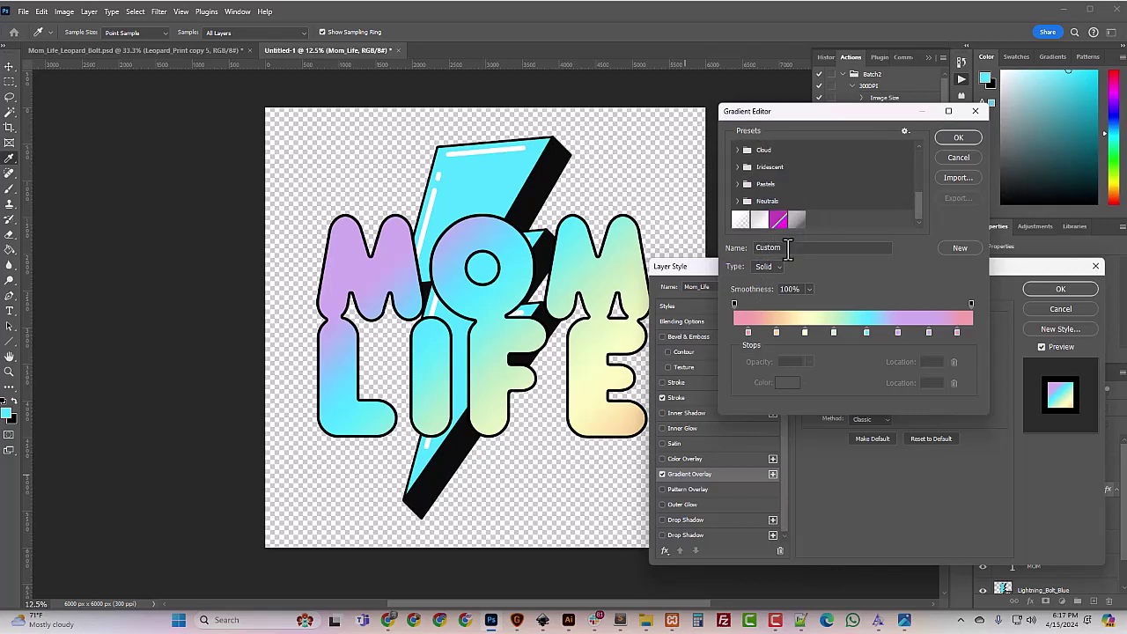
pyautogui.moveTo(789, 250); pyautogui.dragTo(737, 248)
pyautogui.write('Rainbow')
pyautogui.click(957, 248)
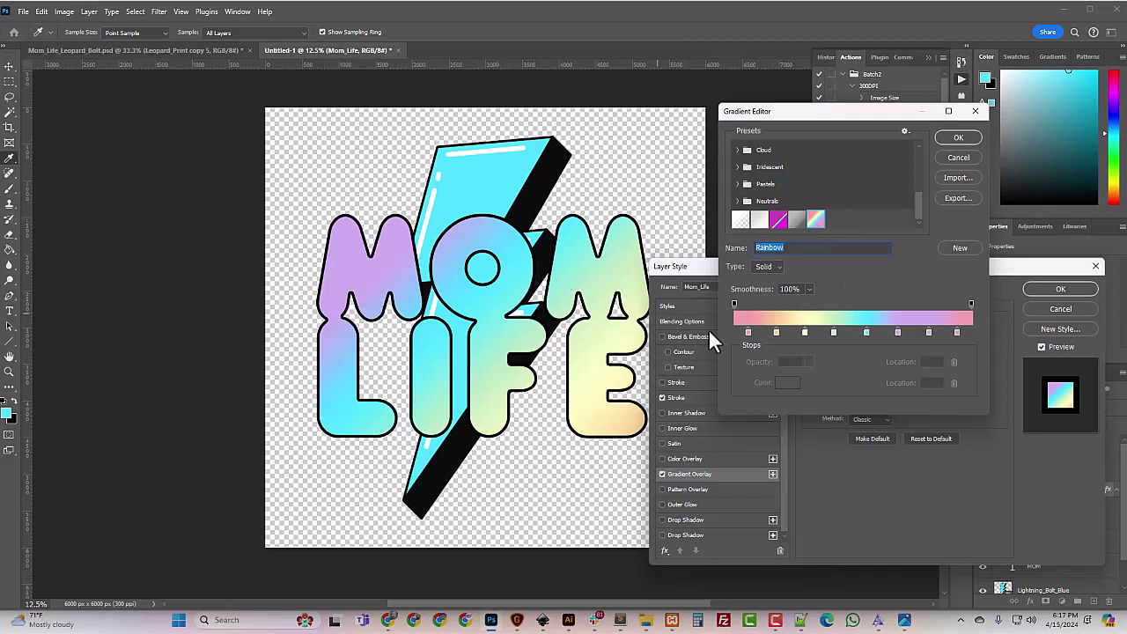
# Examine the color of the gradient's cyan stop at location 56 and leave the Gradient Editor without applying edits
pyautogui.click(867, 332)
pyautogui.click(790, 385)
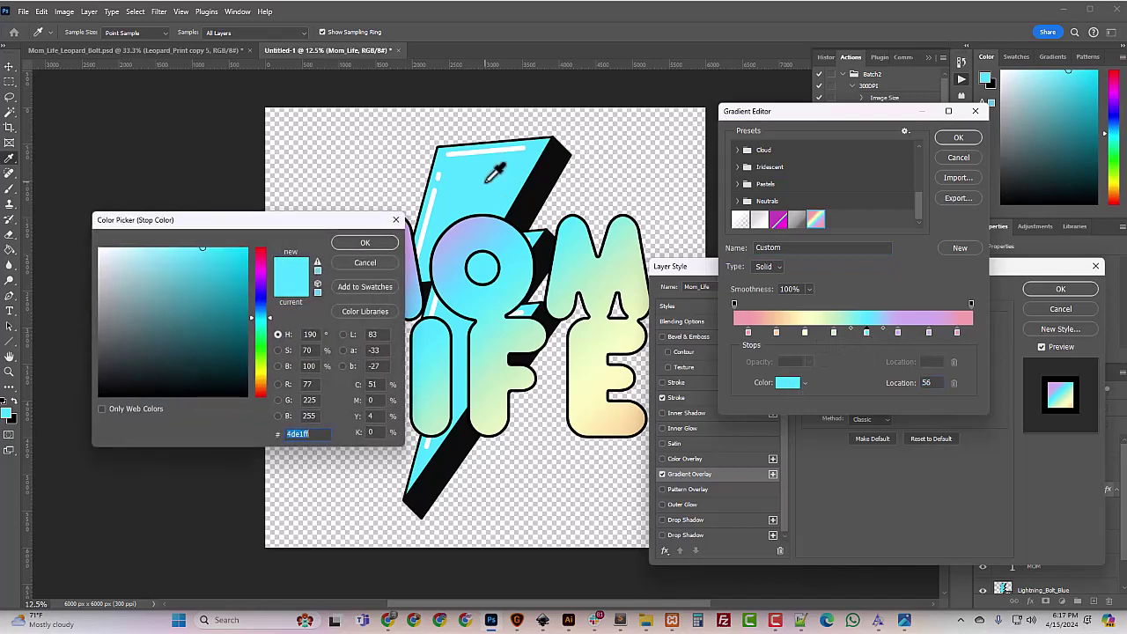
pyautogui.click(361, 241)
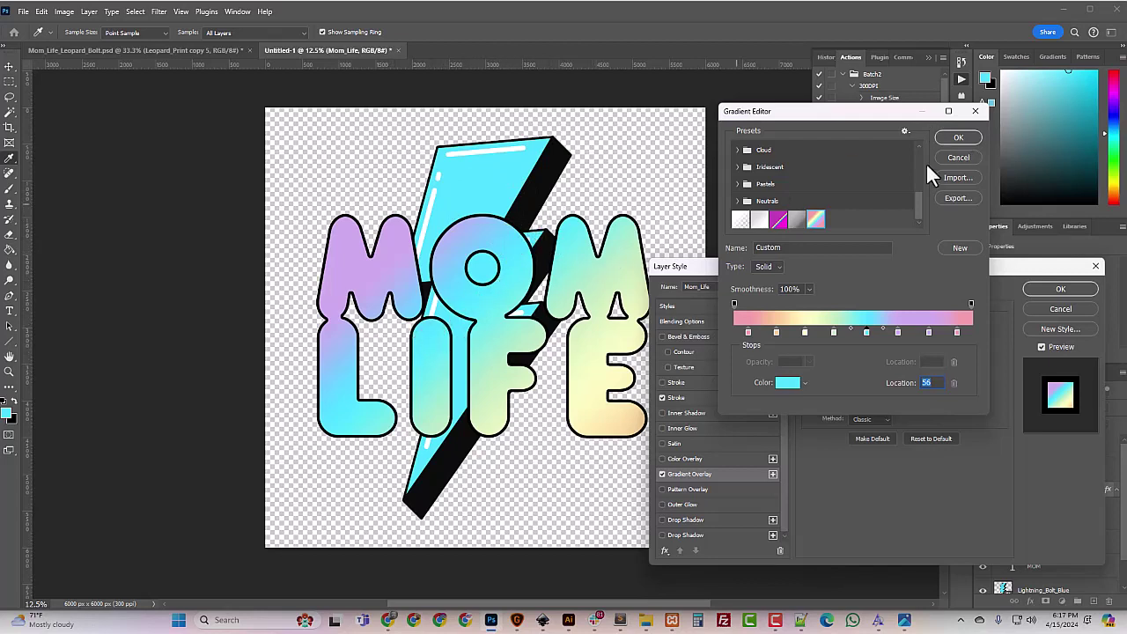
pyautogui.click(948, 156)
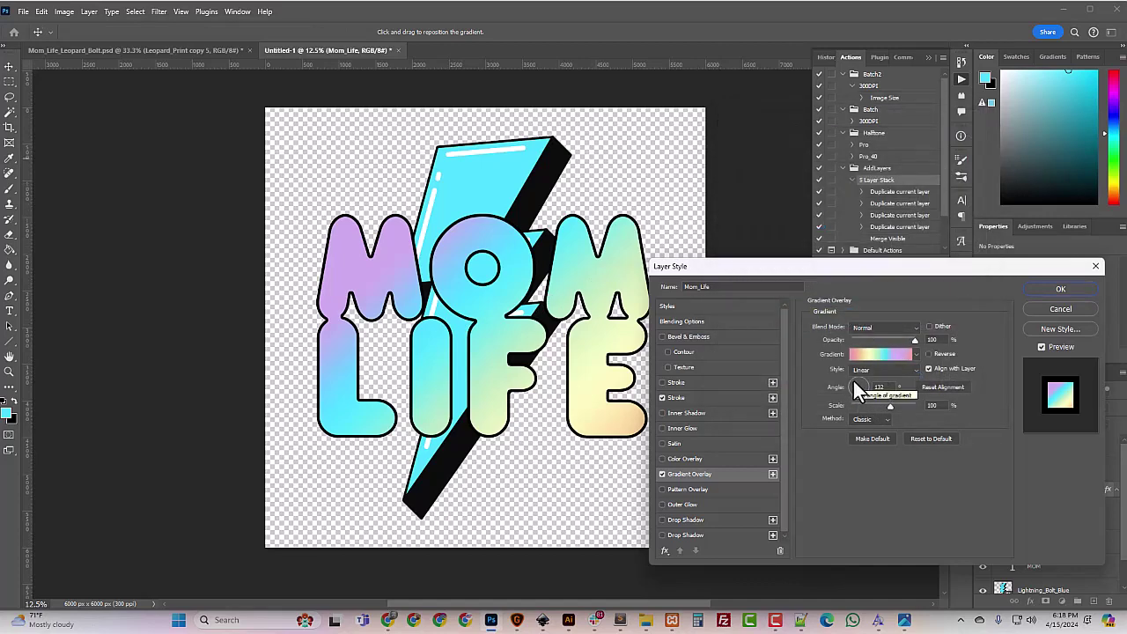
# Set the gradient overlay angle to 128° and apply the layer style to the Mom_Life group
pyautogui.click(854, 381)
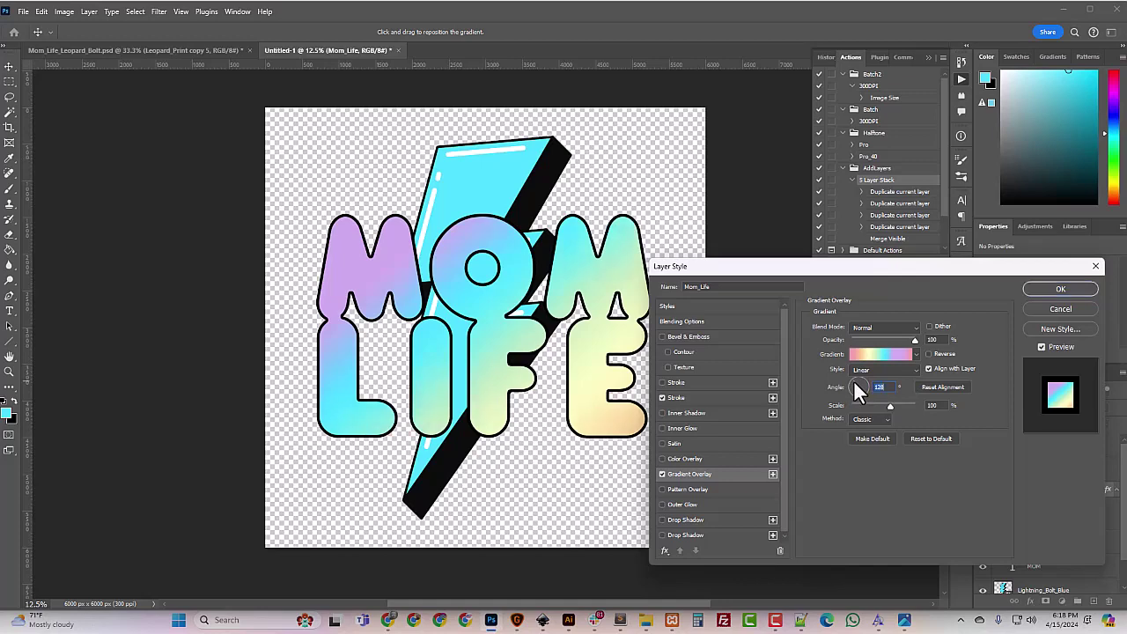
pyautogui.click(1047, 290)
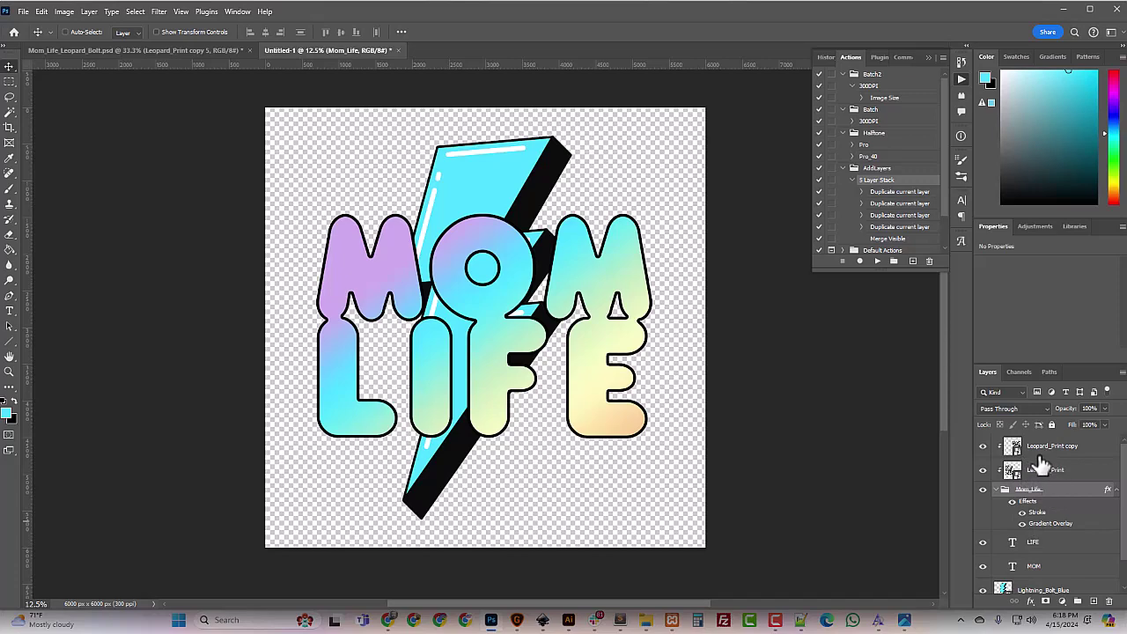
# Convert the Mom_Life group to a smart object, open its contents, and return to the main design
pyautogui.rightClick(1041, 490)
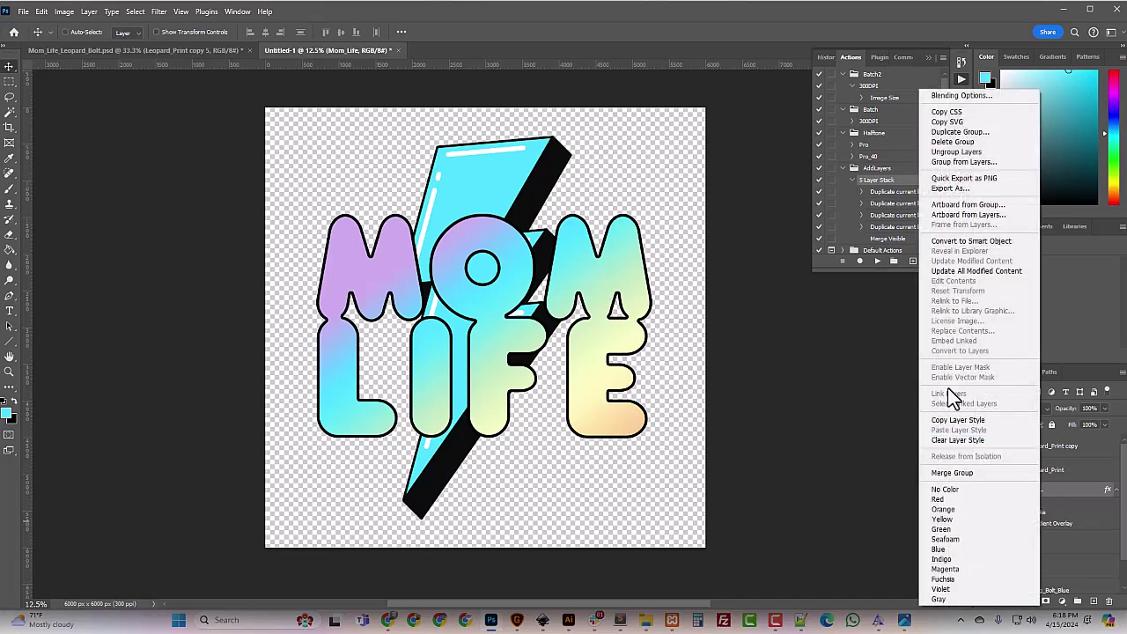
pyautogui.click(949, 240)
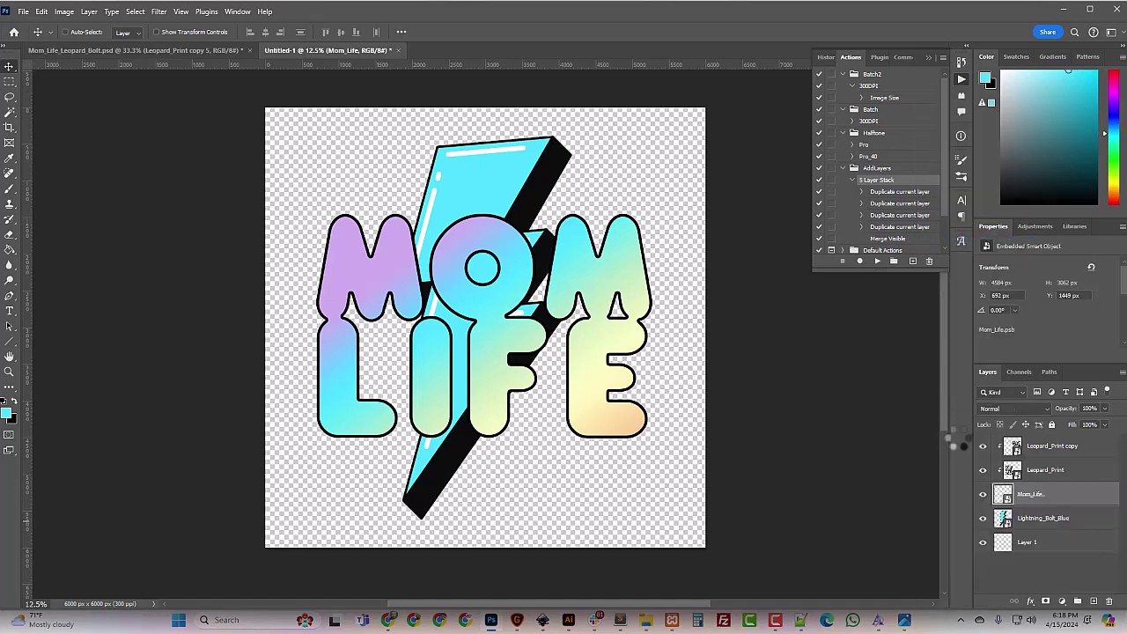
pyautogui.doubleClick(1002, 495)
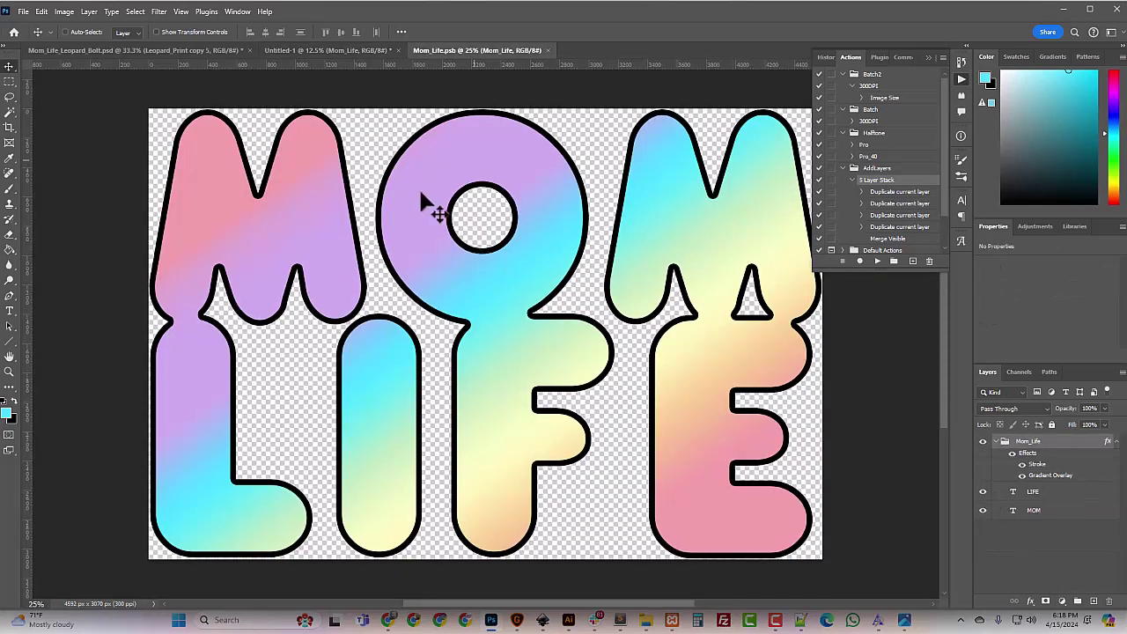
pyautogui.click(548, 50)
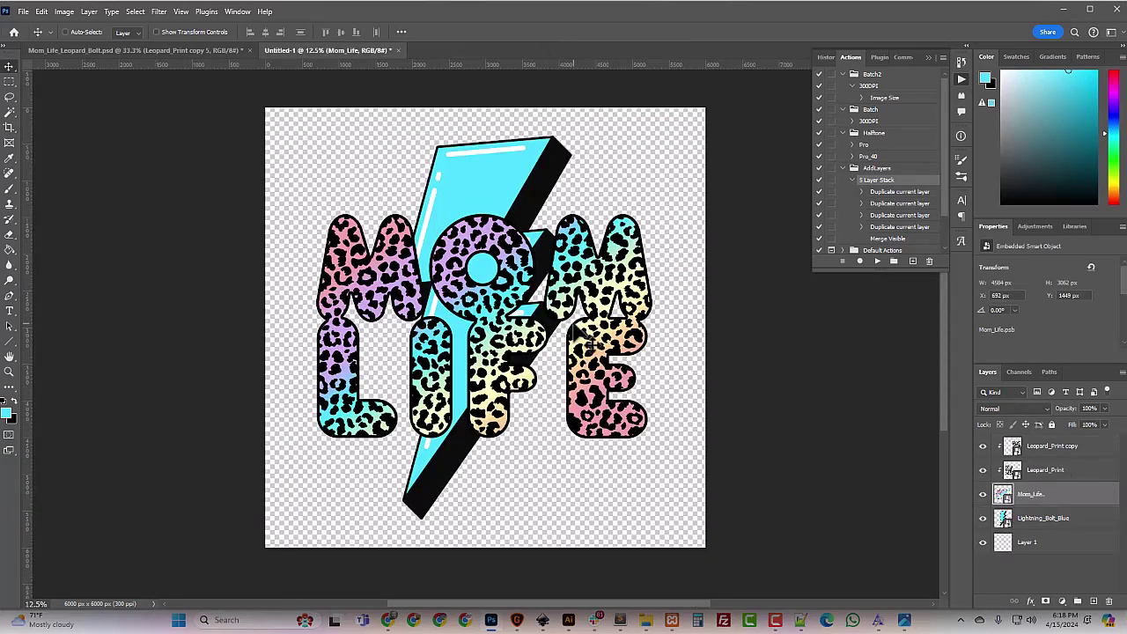